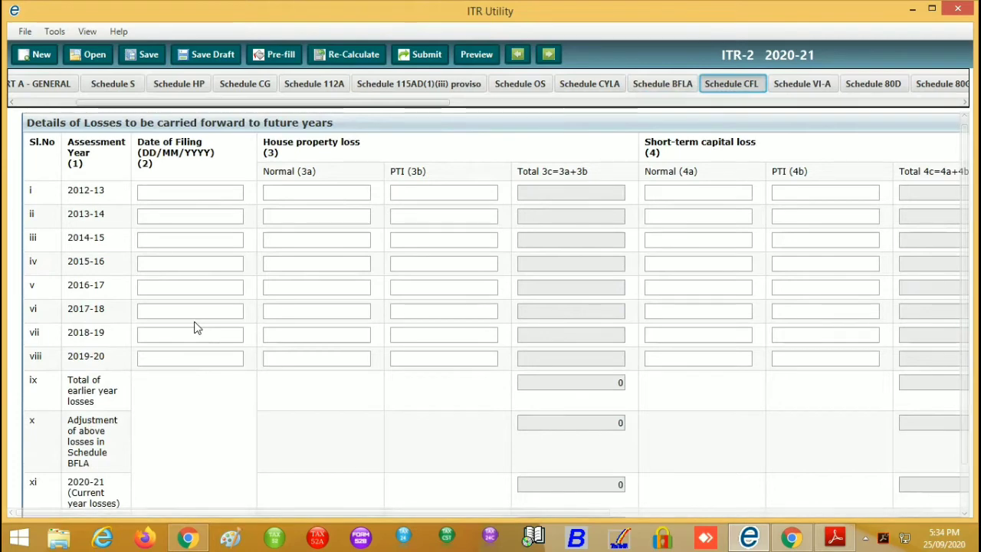
# Check the Chapter VI-A deductions in Schedule VI-A, including 80C, 80TTA and the total, against COMPUTATION.pdf in Adobe Reader
pyautogui.click(820, 82)
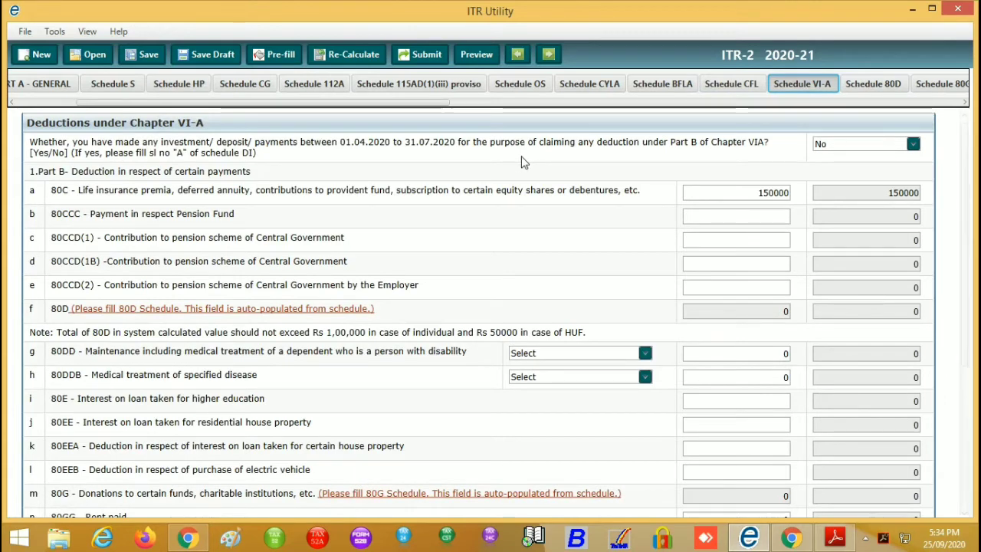
pyautogui.click(835, 538)
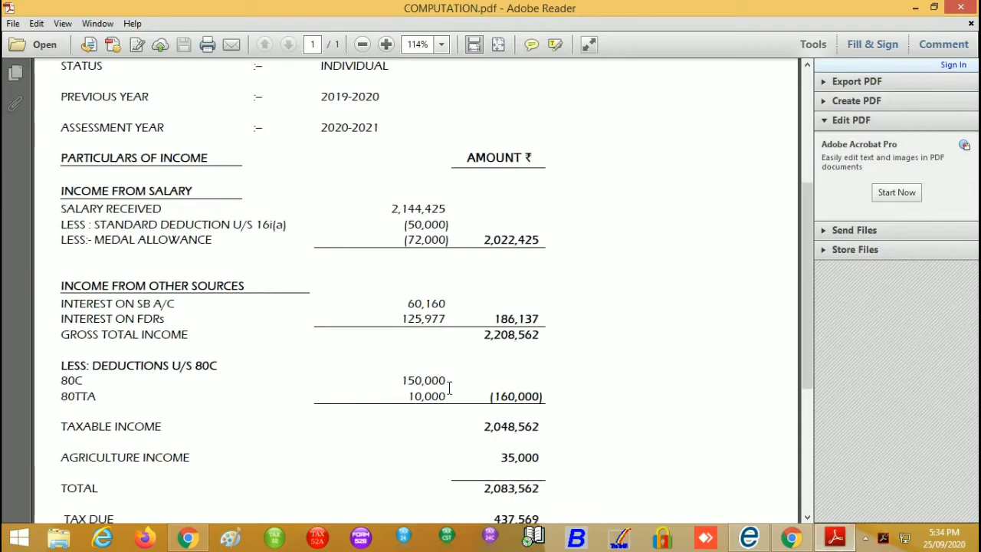
pyautogui.click(748, 536)
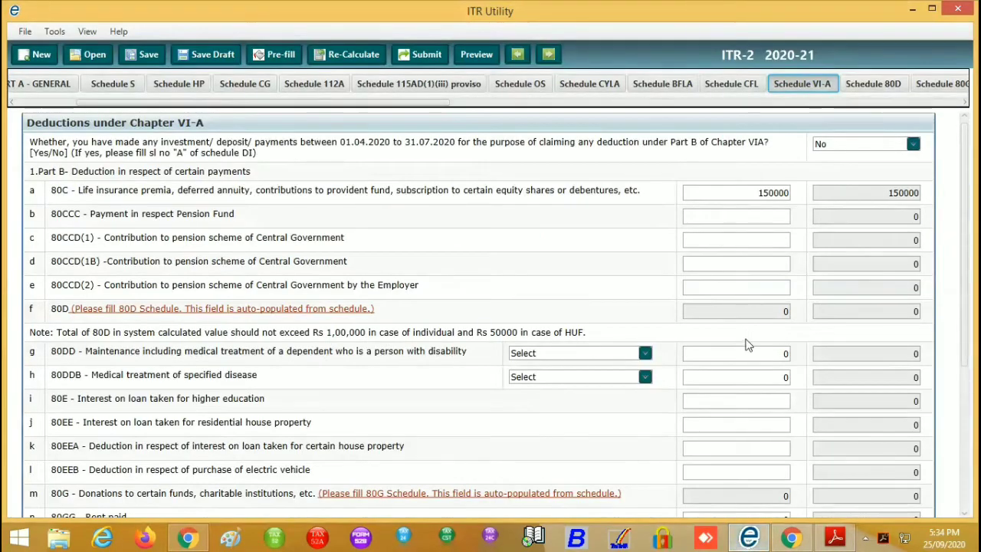
pyautogui.click(836, 536)
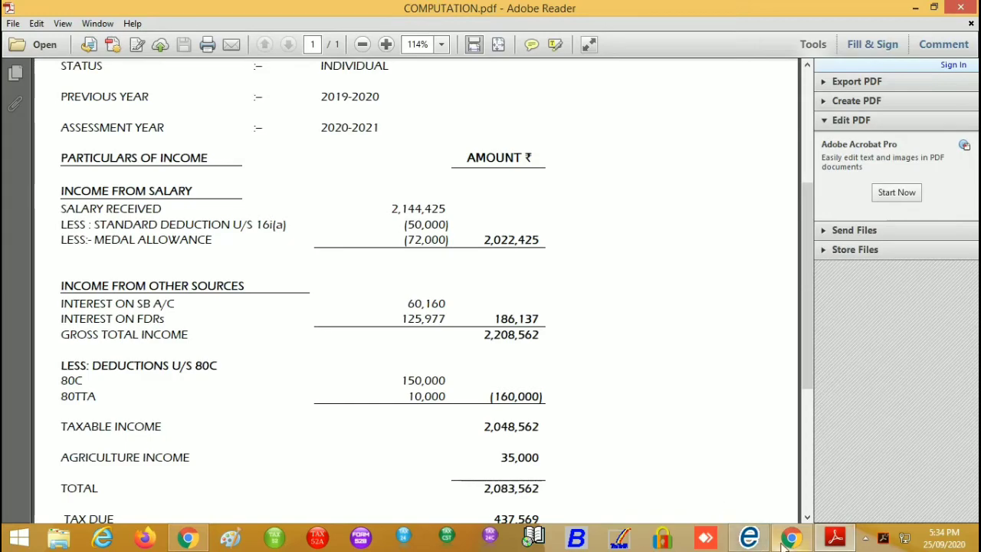
pyautogui.click(750, 539)
pyautogui.scroll(-5, 674, 419)
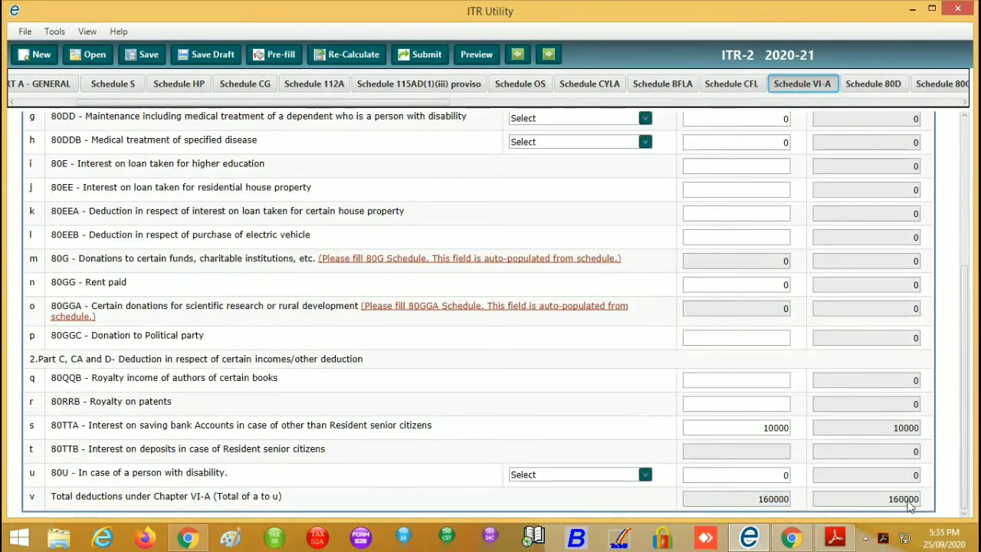
pyautogui.click(835, 536)
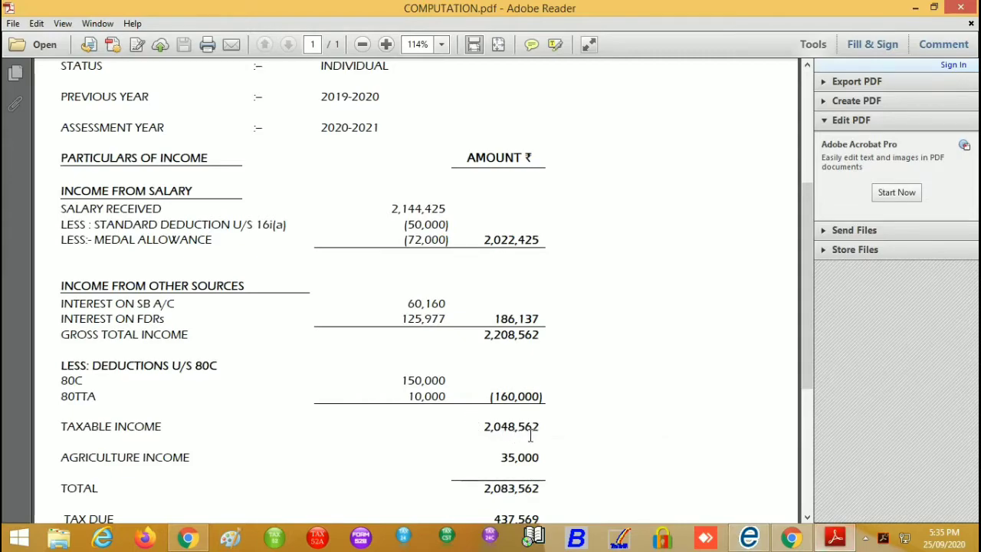
pyautogui.click(749, 540)
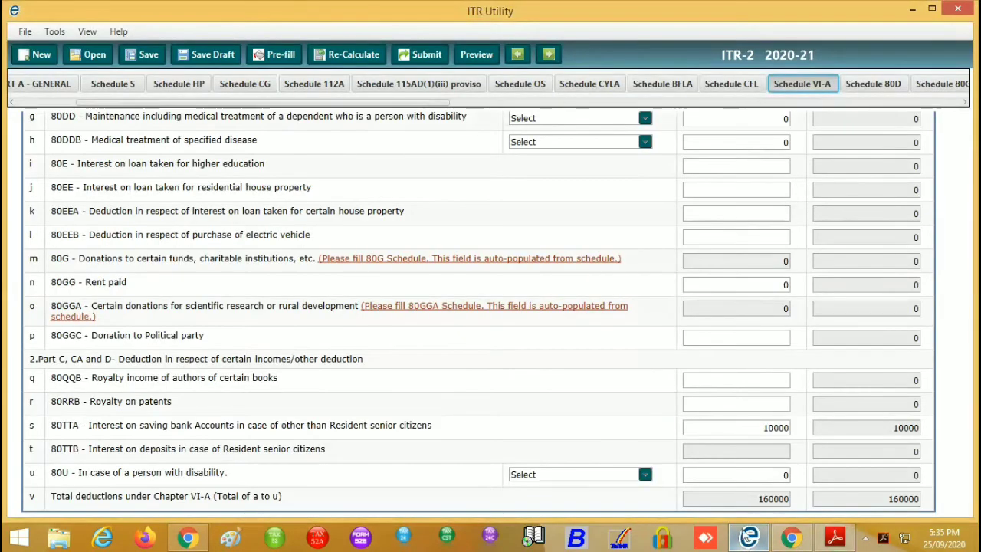
# Review the deduction details in Schedules 80D, 80G and 80GGA of the ITR-2 form
pyautogui.click(900, 83)
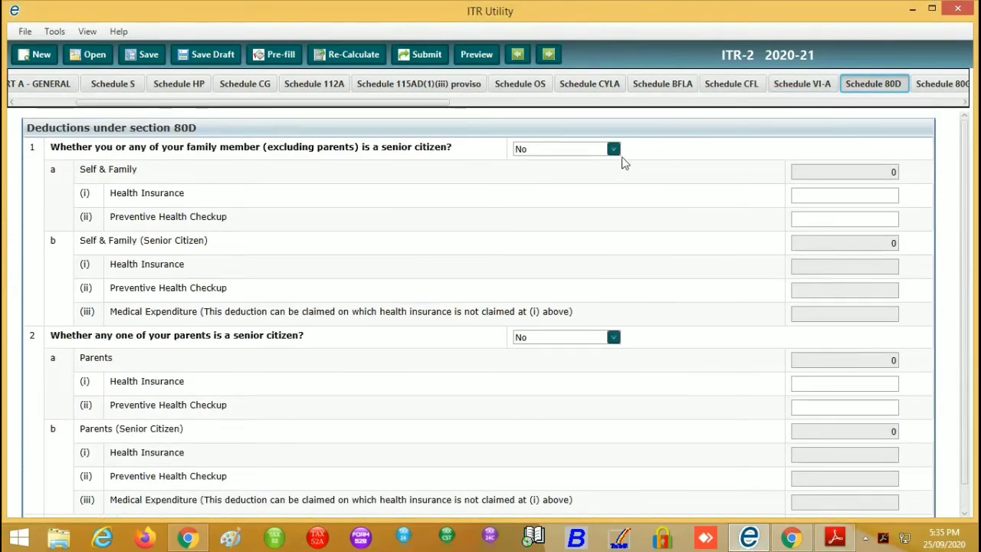
pyautogui.moveTo(443, 103); pyautogui.dragTo(591, 107)
pyautogui.click(567, 88)
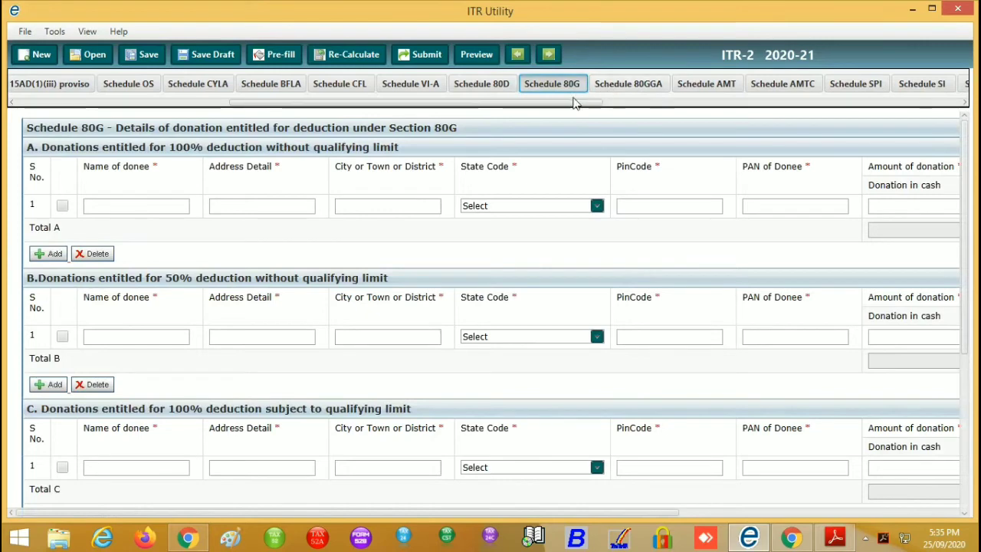
pyautogui.click(620, 84)
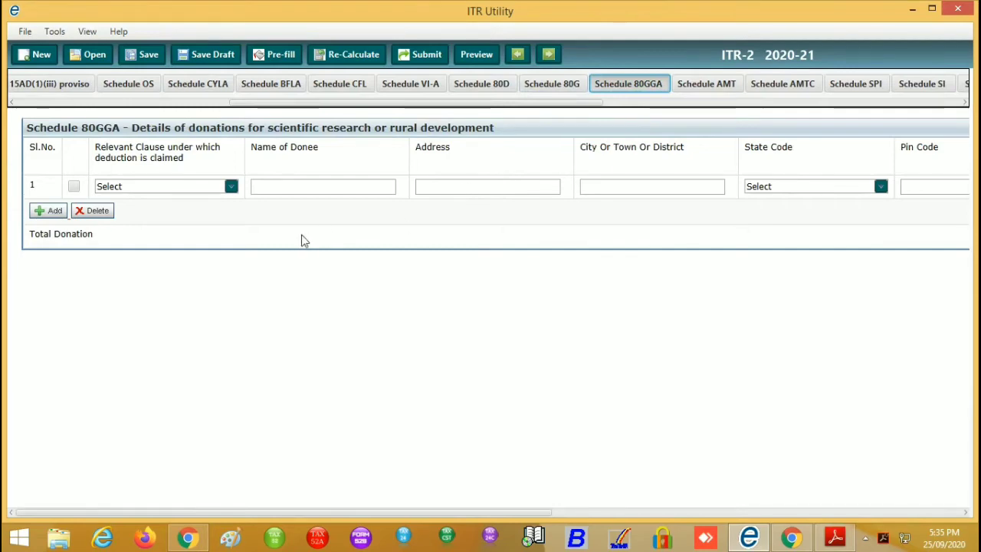
# Examine the alternate minimum tax computation in Schedule AMT and the tax credit table in Schedule AMTC
pyautogui.hscroll(3, 613, 105)
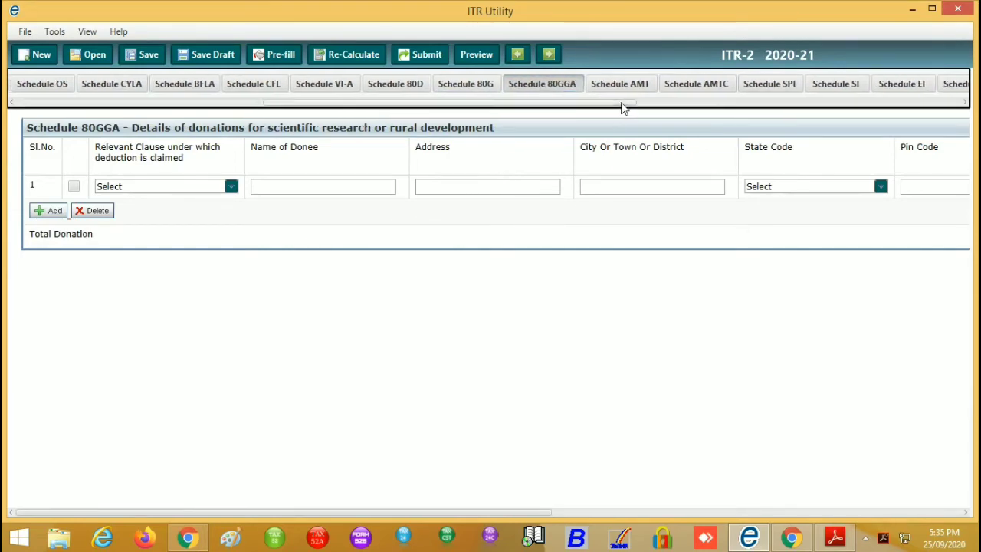
pyautogui.click(622, 84)
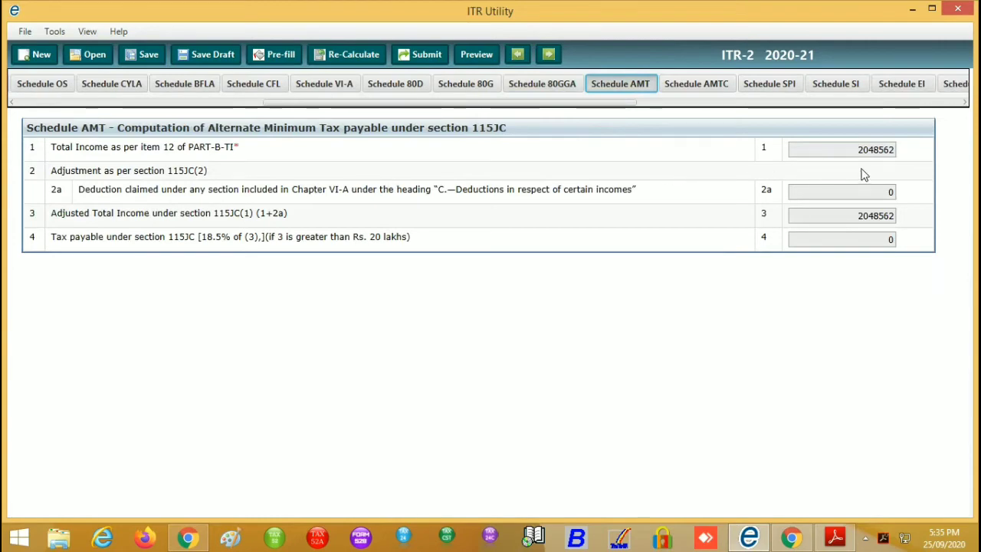
pyautogui.click(706, 84)
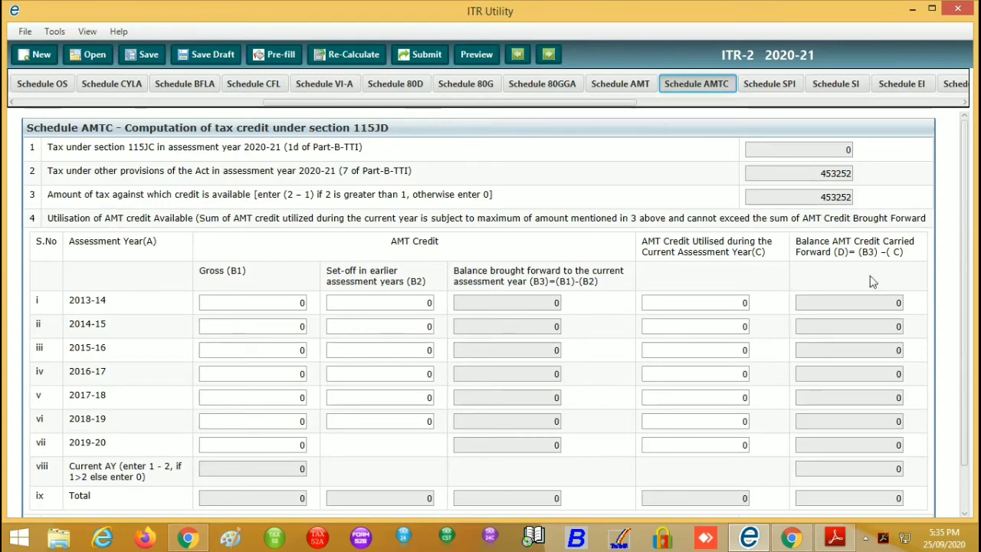
pyautogui.scroll(-1, 841, 384)
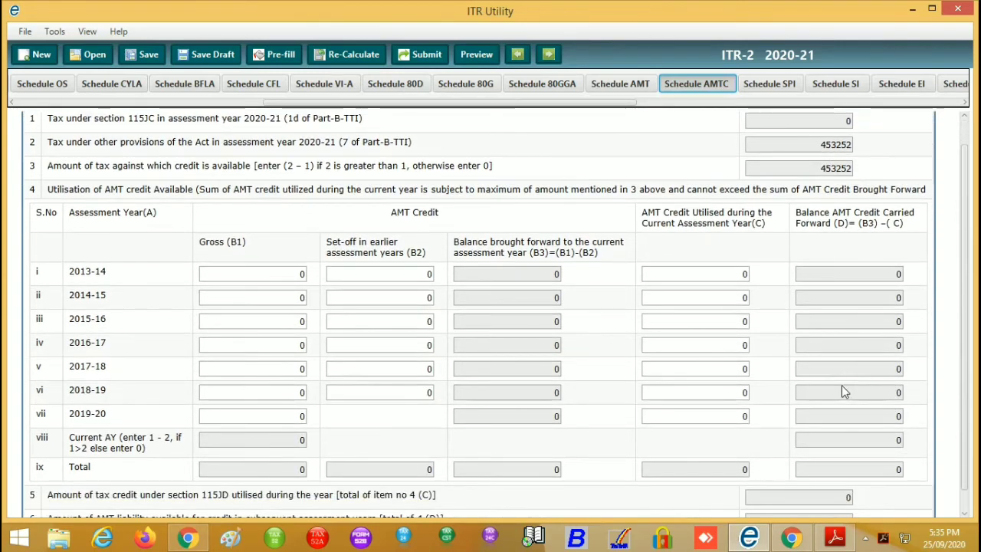
pyautogui.scroll(1, 831, 320)
# Review Schedule SPI for specified persons' income and Schedule SI for income chargeable at special rates
pyautogui.click(758, 89)
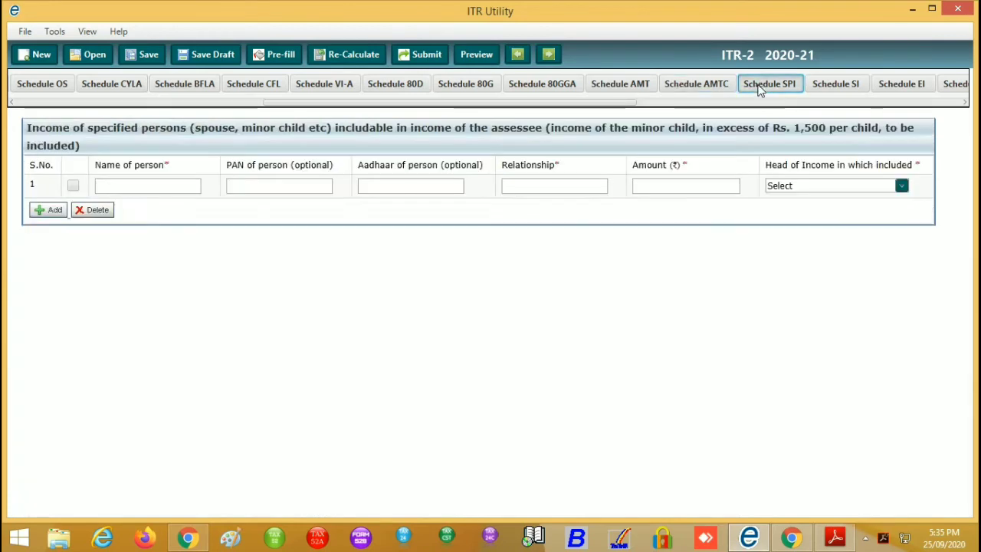
pyautogui.moveTo(594, 104); pyautogui.dragTo(659, 103)
pyautogui.click(717, 86)
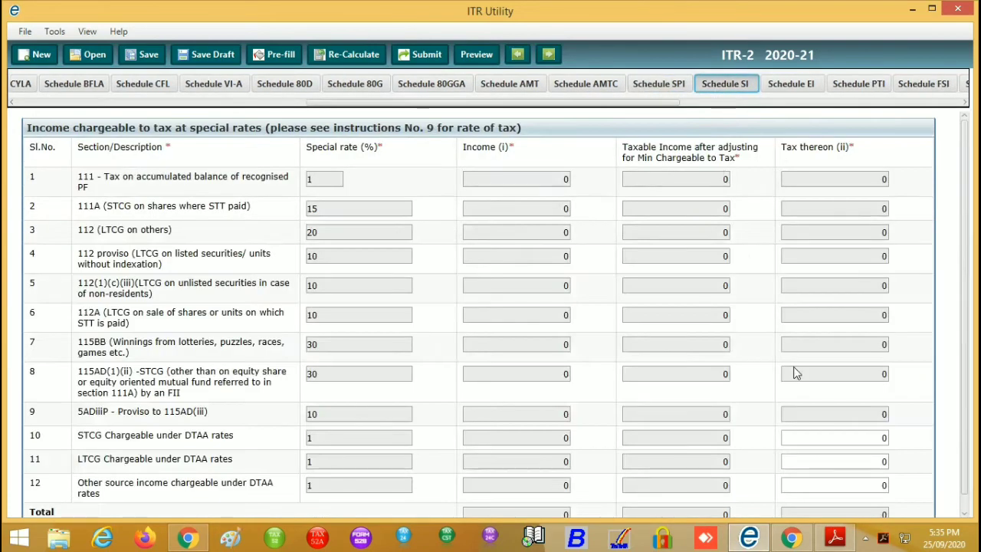
pyautogui.scroll(-1, 747, 360)
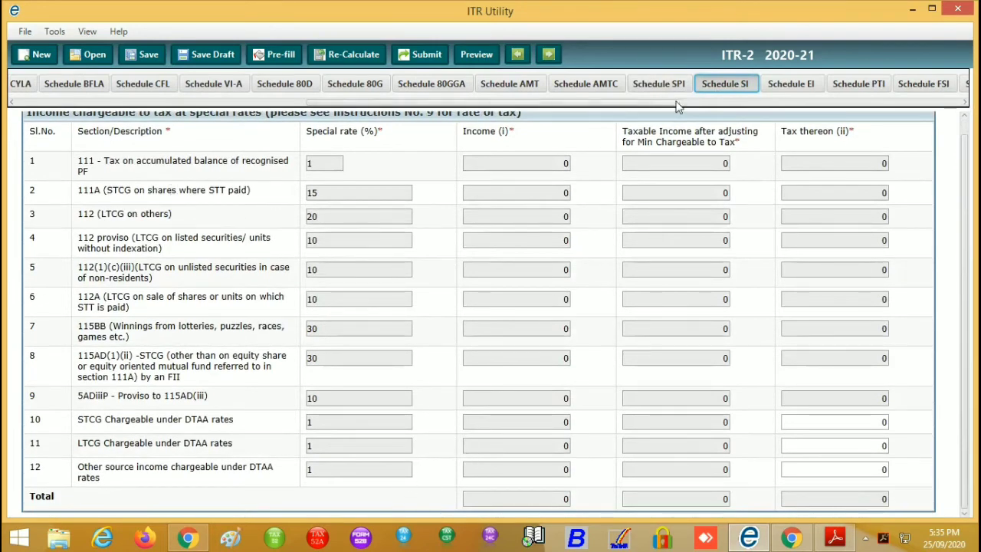
# Check the agricultural income in Schedule EI against the agriculture income line in COMPUTATION.pdf
pyautogui.click(795, 89)
pyautogui.scroll(1, 797, 206)
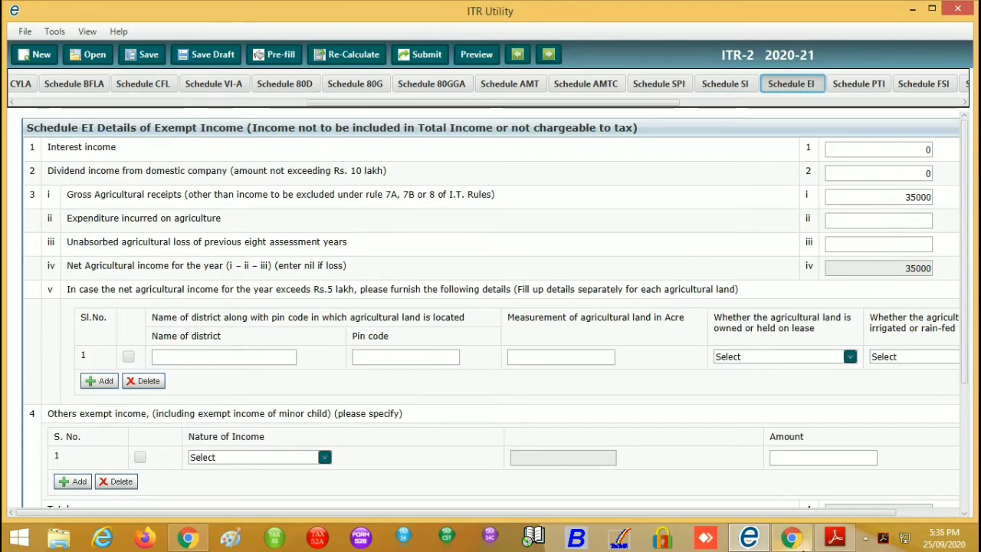
pyautogui.click(835, 541)
pyautogui.scroll(-2, 611, 411)
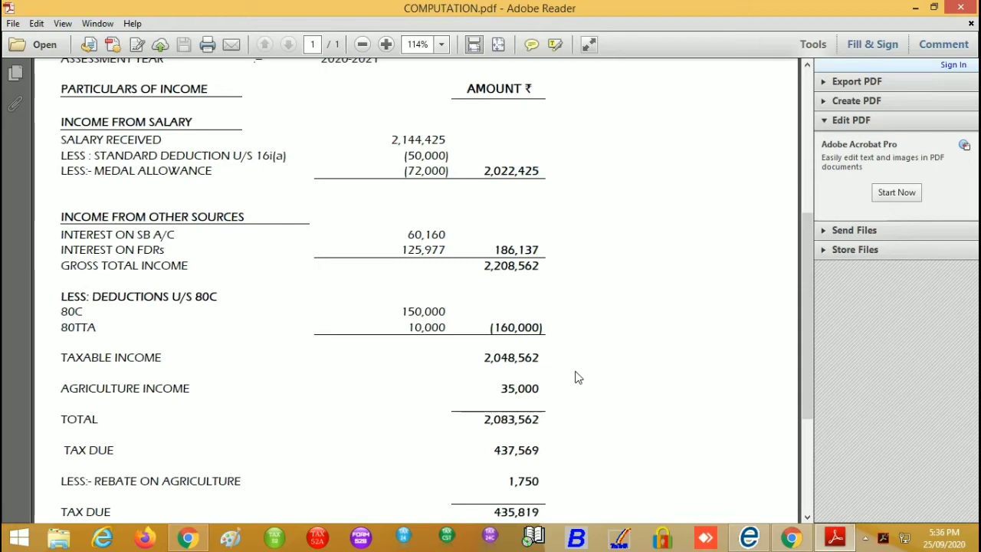
pyautogui.click(749, 539)
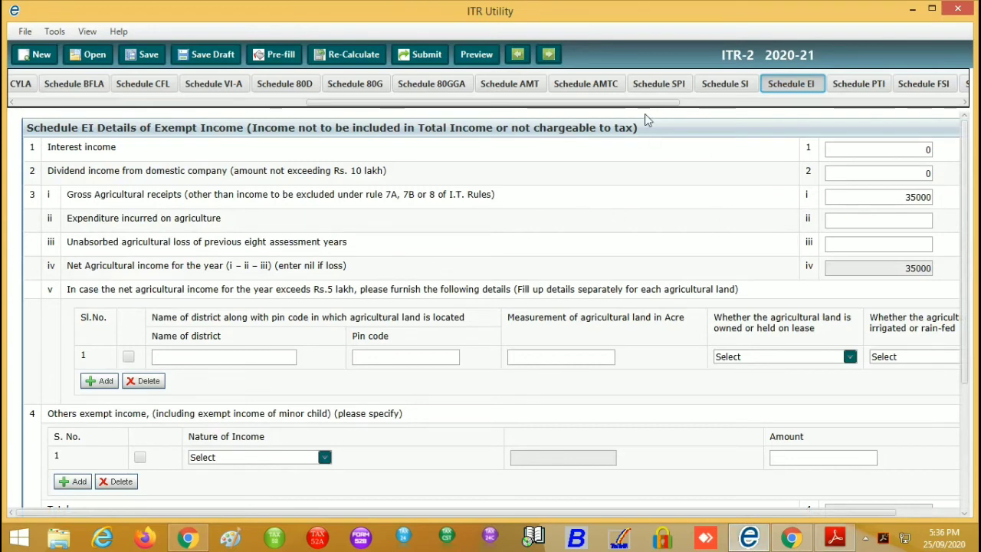
# Review the pass-through income details in Schedule PTI and the foreign income details in Schedule FSI
pyautogui.moveTo(645, 103); pyautogui.dragTo(712, 102)
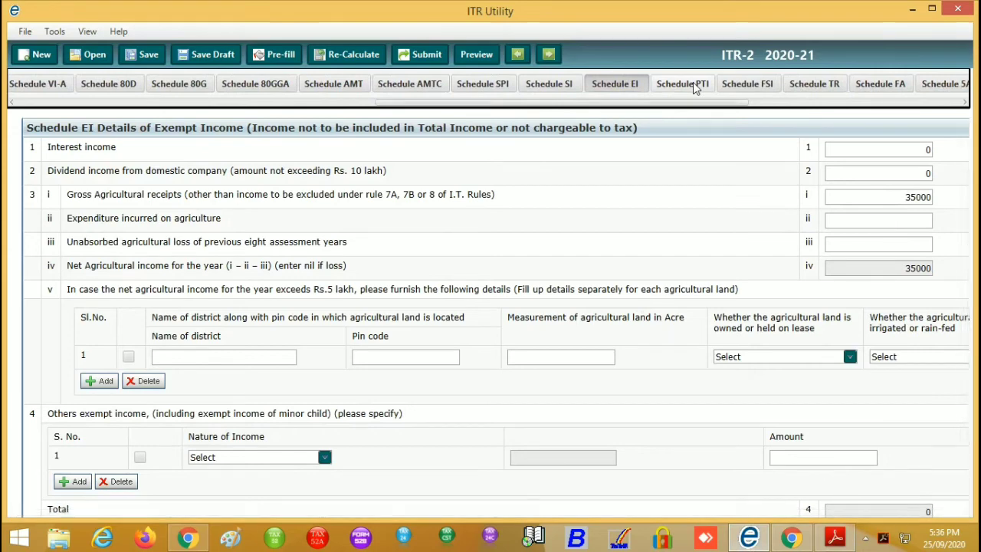
pyautogui.click(692, 82)
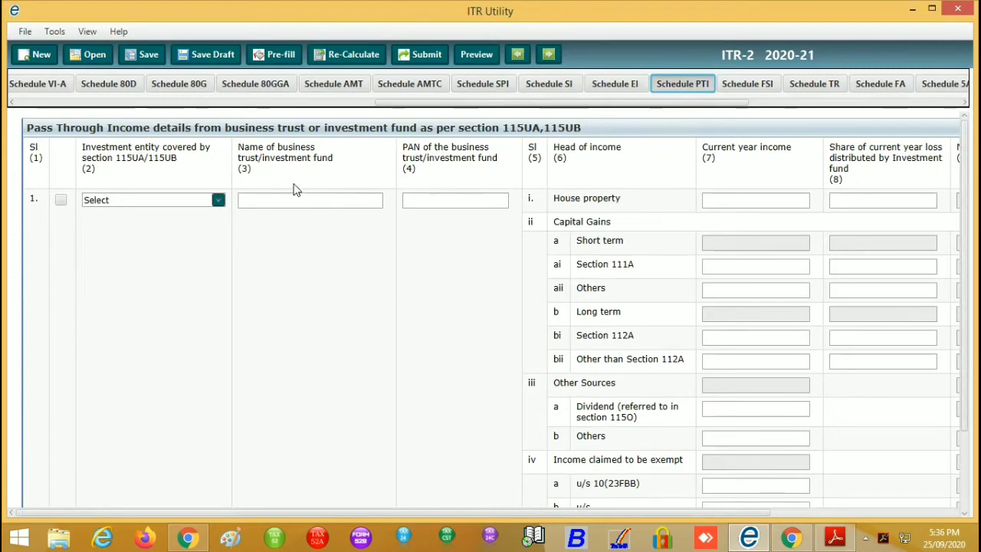
pyautogui.click(755, 91)
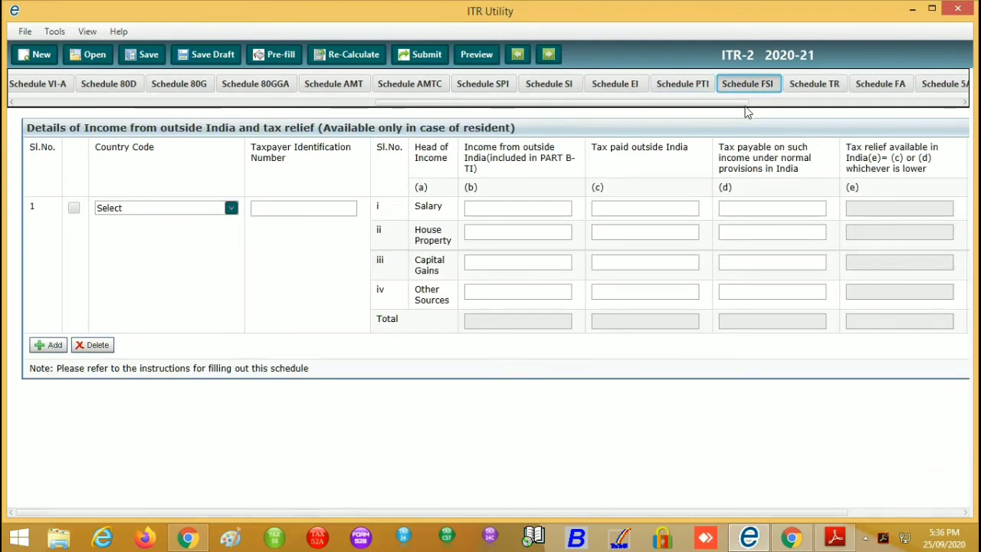
pyautogui.moveTo(737, 107); pyautogui.dragTo(744, 107)
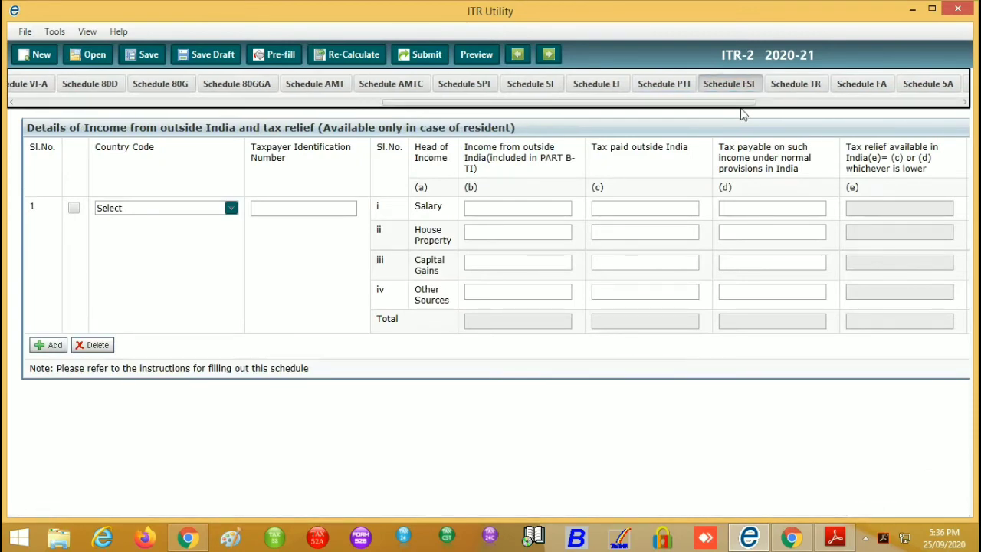
# Look through the remaining Schedules TR, FA, 5A, AL and DI in order
pyautogui.moveTo(747, 108); pyautogui.dragTo(856, 107)
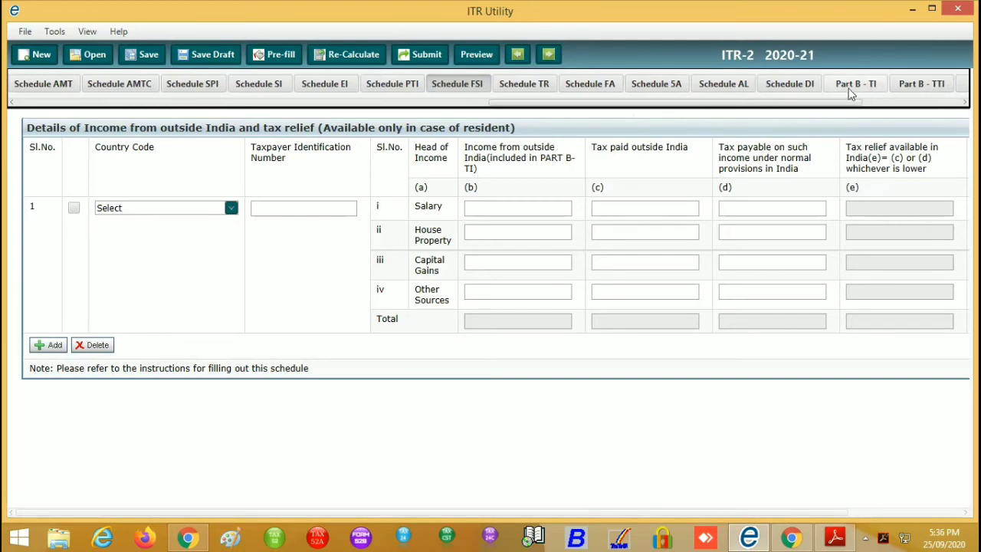
pyautogui.click(529, 84)
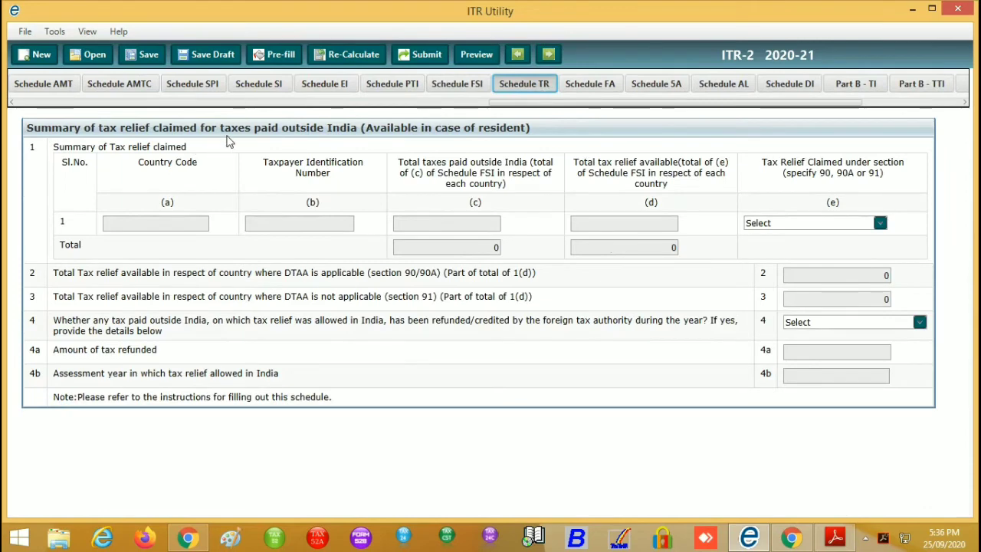
pyautogui.click(611, 91)
pyautogui.click(678, 88)
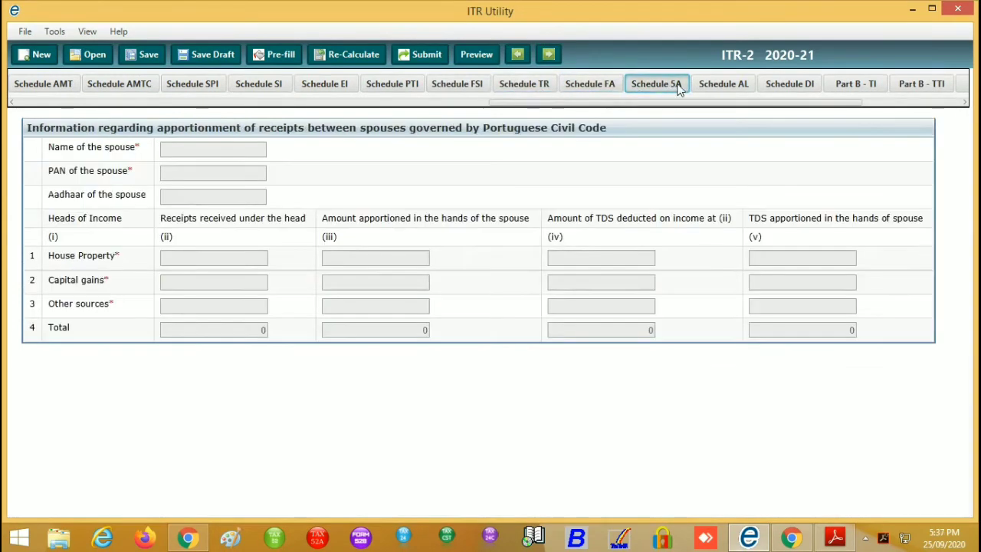
pyautogui.click(740, 83)
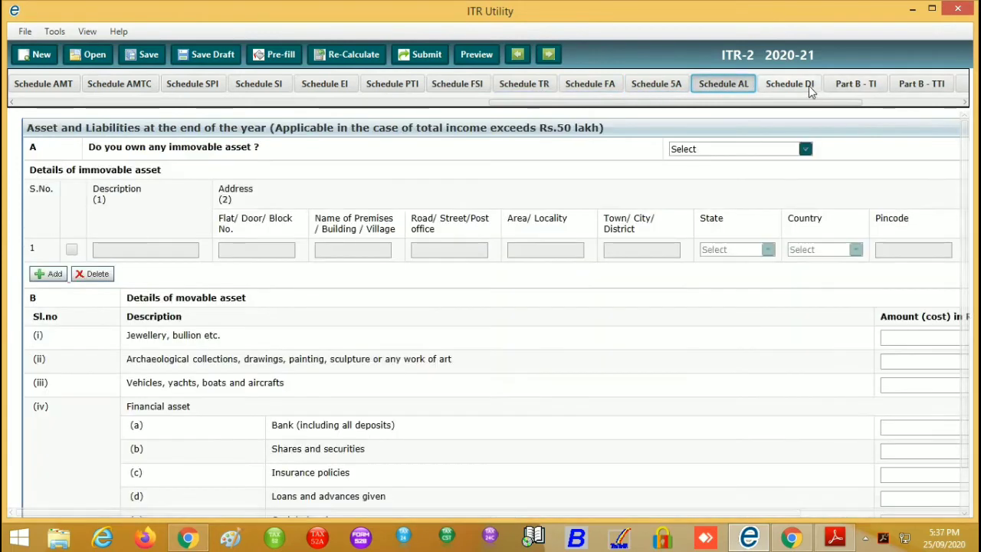
pyautogui.click(809, 86)
# Check the salary and other-sources income in Part B - TI against the matching lines in COMPUTATION.pdf
pyautogui.click(862, 85)
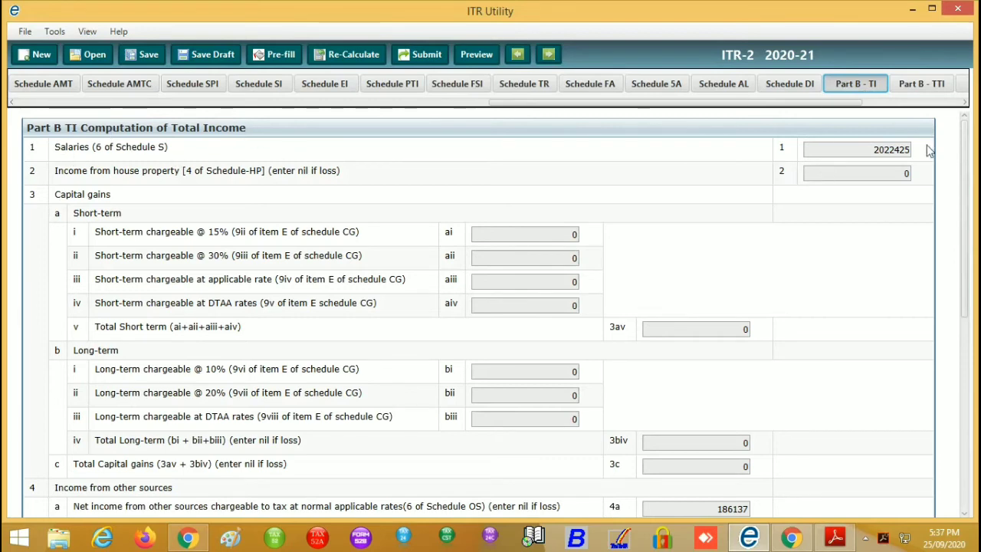
pyautogui.click(836, 536)
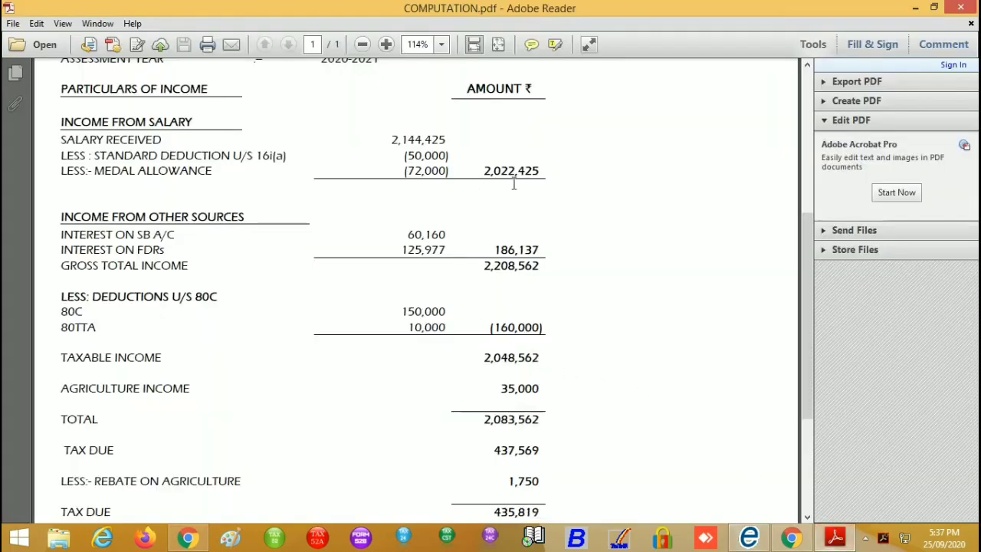
pyautogui.click(748, 537)
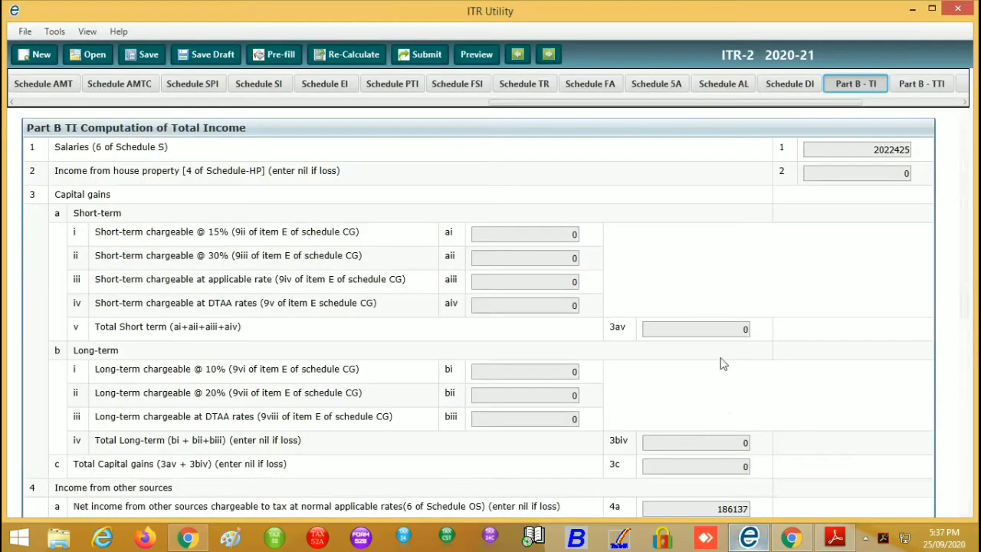
pyautogui.scroll(-1, 715, 376)
pyautogui.scroll(-3, 715, 376)
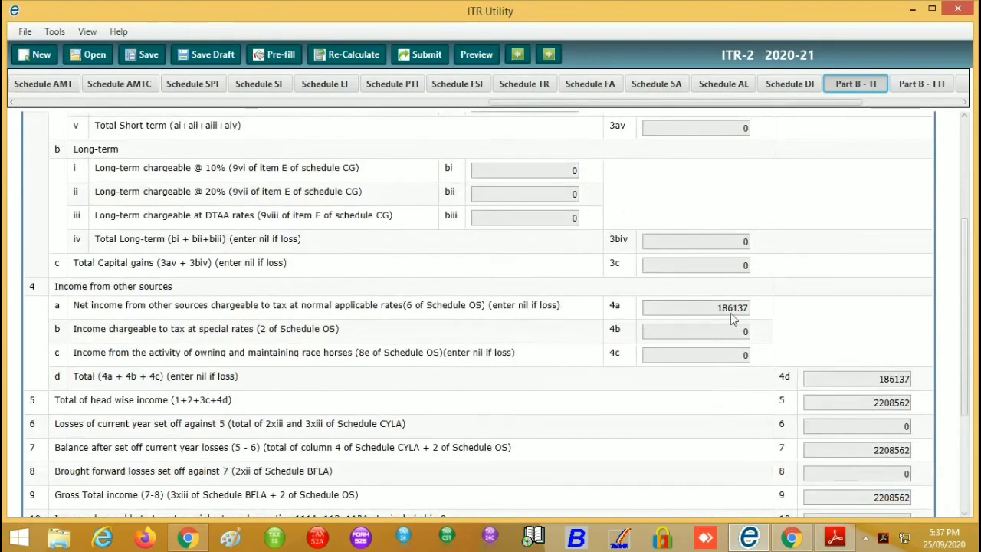
pyautogui.click(835, 536)
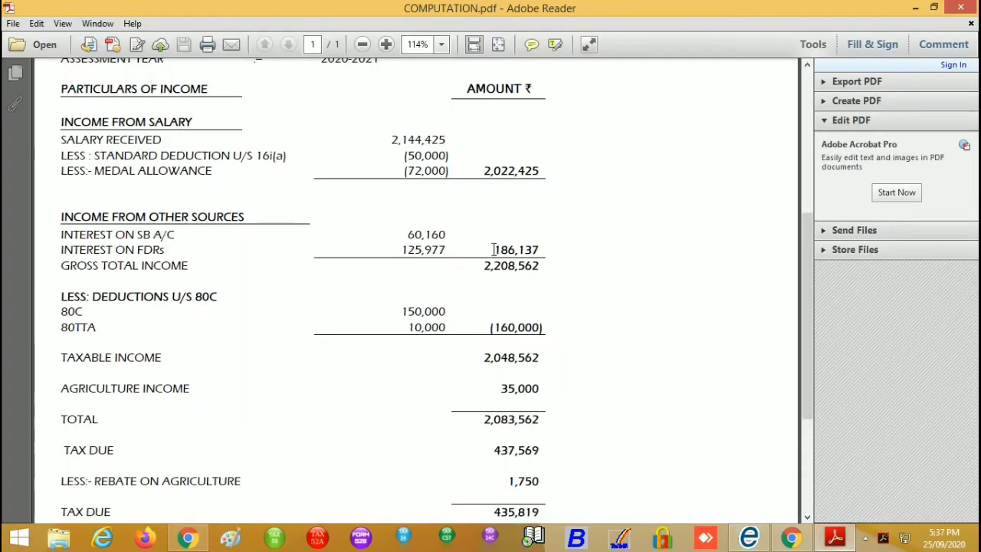
# Compare Part B - TI's gross total income, Chapter VI-A deductions, total income, agricultural income and aggregate income with COMPUTATION.pdf
pyautogui.click(748, 536)
pyautogui.scroll(-3, 740, 403)
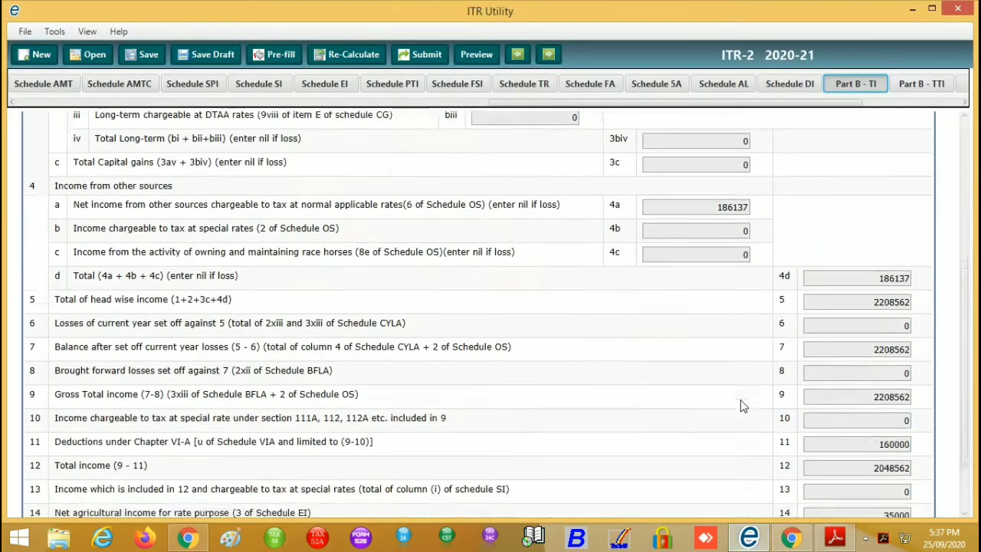
pyautogui.click(835, 536)
pyautogui.scroll(-1, 605, 403)
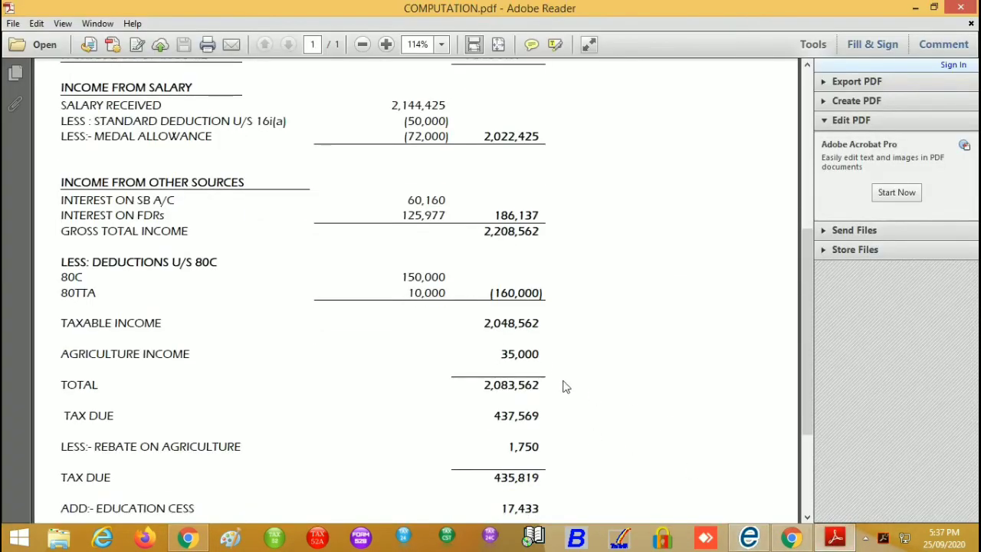
pyautogui.click(749, 536)
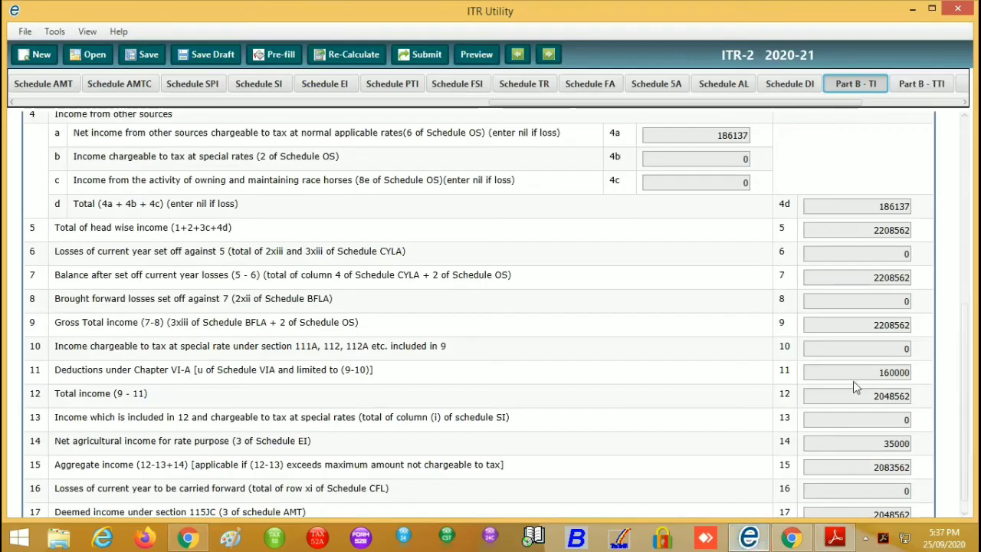
pyautogui.scroll(-1, 881, 434)
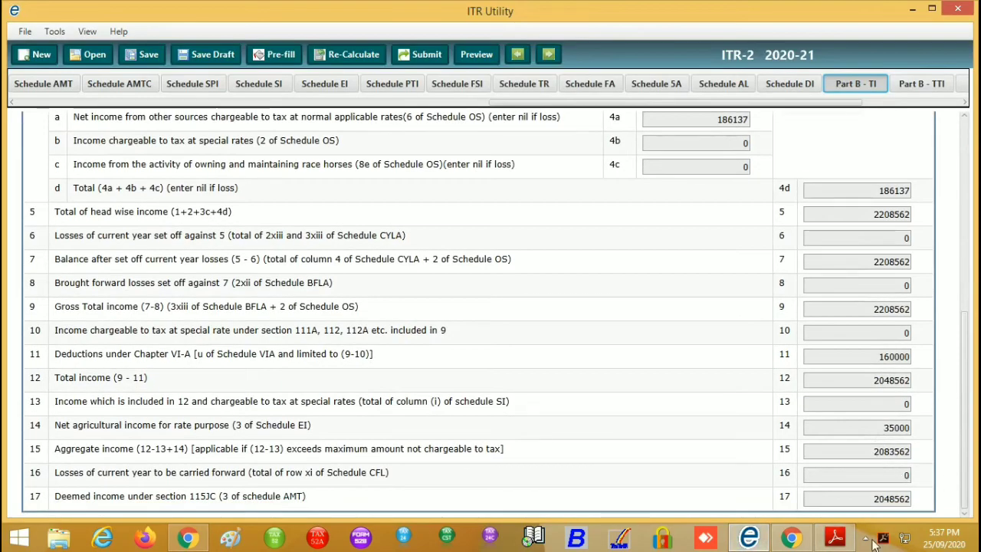
pyautogui.click(835, 537)
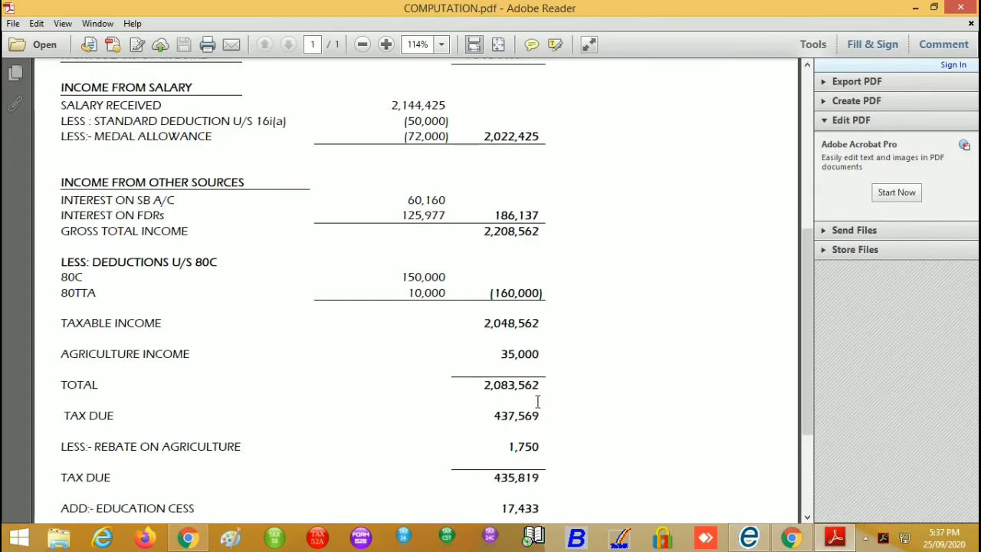
pyautogui.click(755, 541)
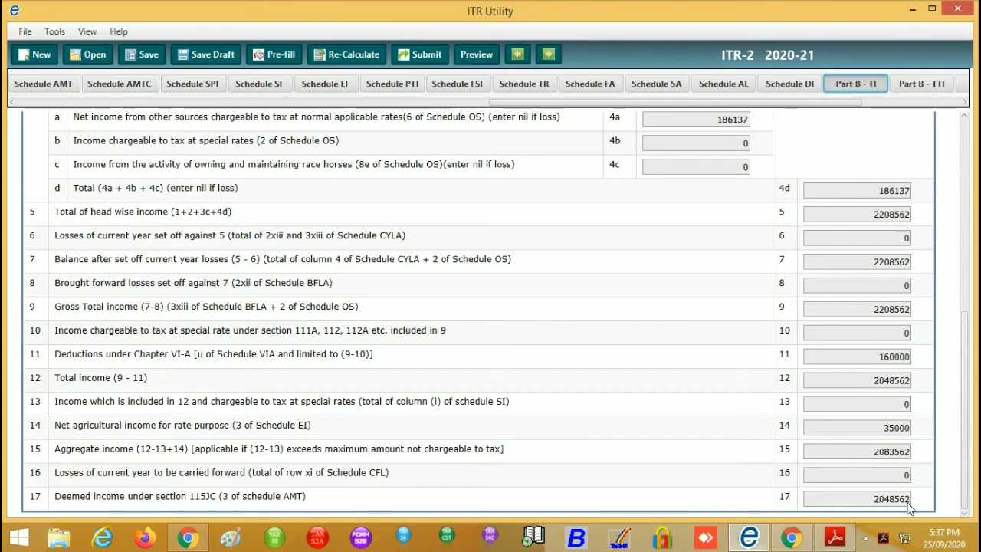
# Check the normal-rate tax, agricultural rebate and tax payable on total income in Part B - TTI against COMPUTATION.pdf
pyautogui.click(927, 86)
pyautogui.scroll(2, 851, 414)
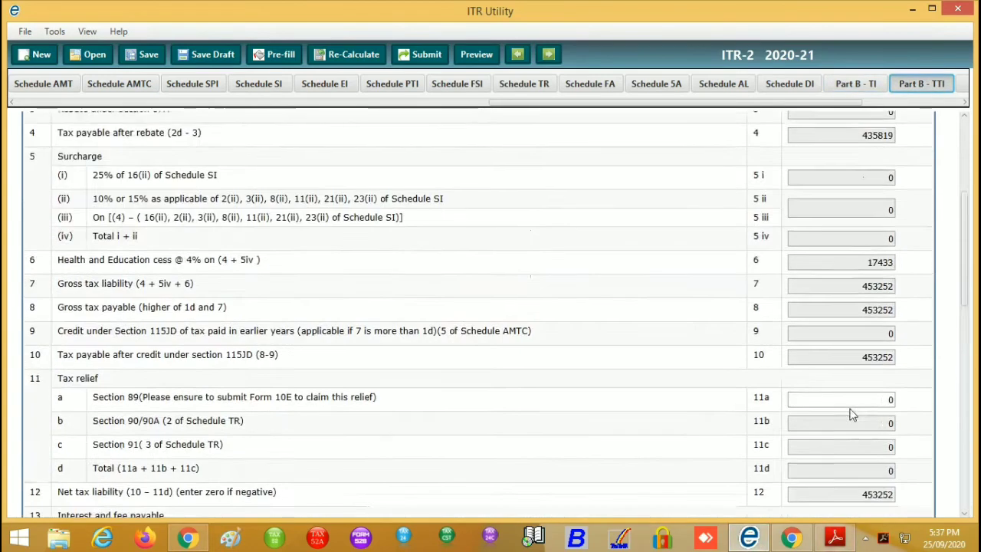
pyautogui.scroll(3, 850, 414)
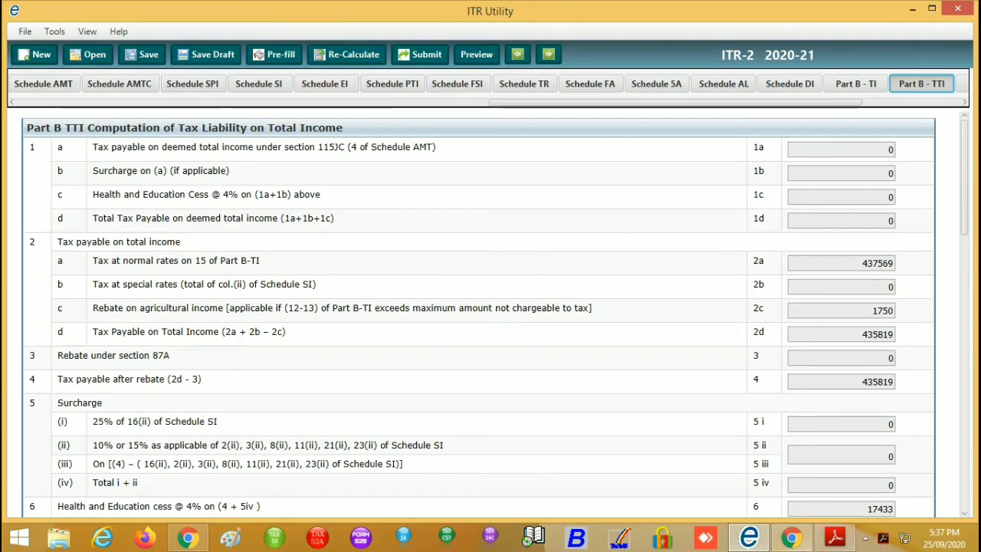
pyautogui.click(835, 537)
pyautogui.scroll(-4, 507, 433)
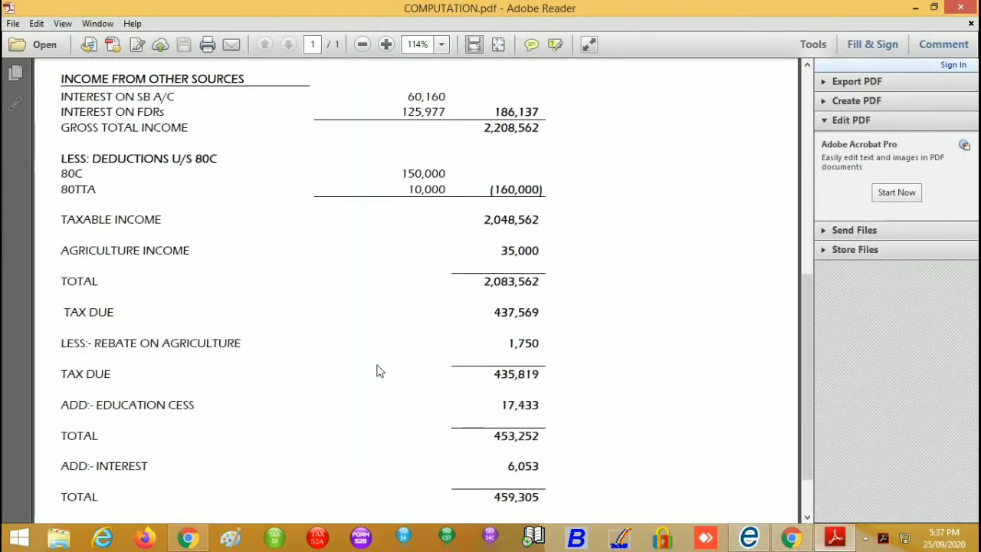
pyautogui.click(748, 537)
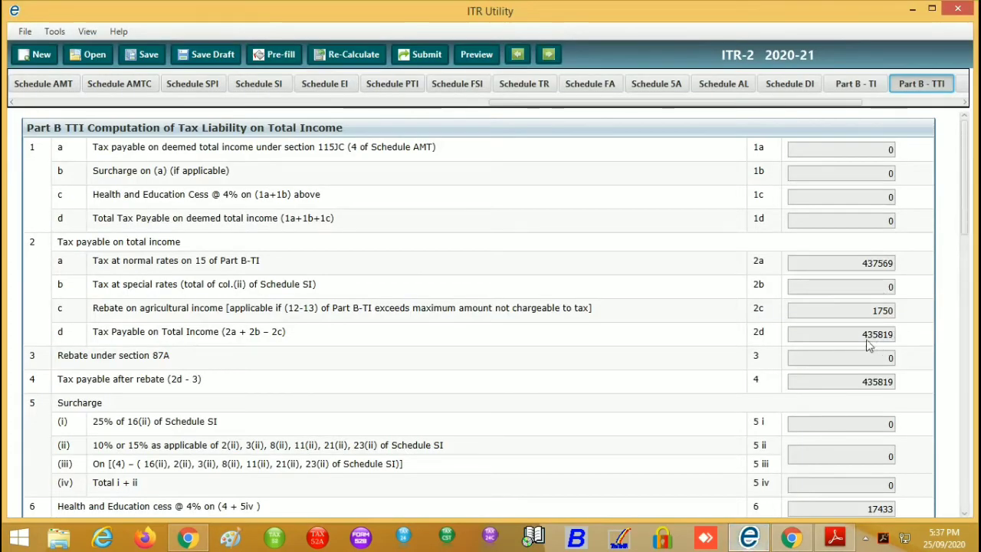
pyautogui.click(833, 538)
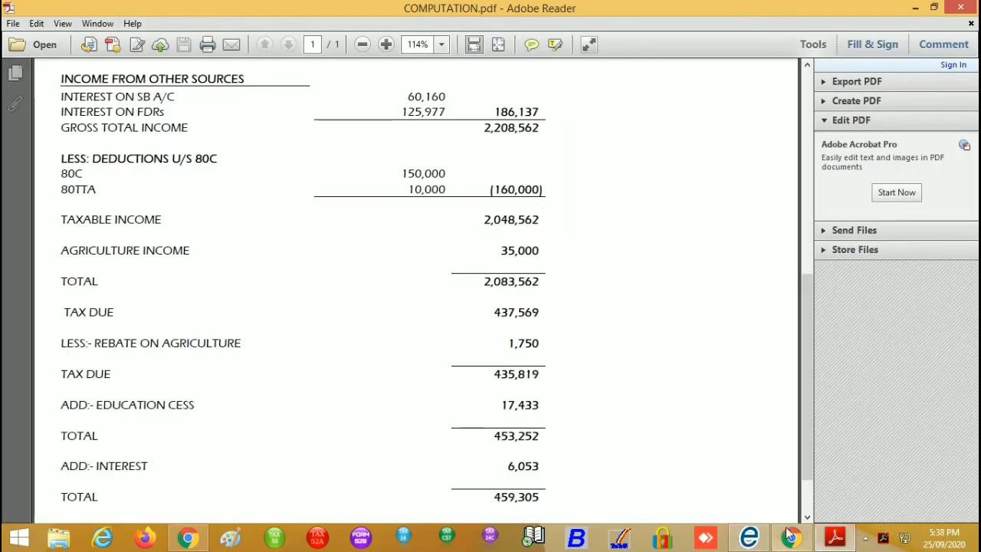
# Compare the health and education cess and gross tax liability in Part B - TTI with the computation PDF
pyautogui.click(749, 537)
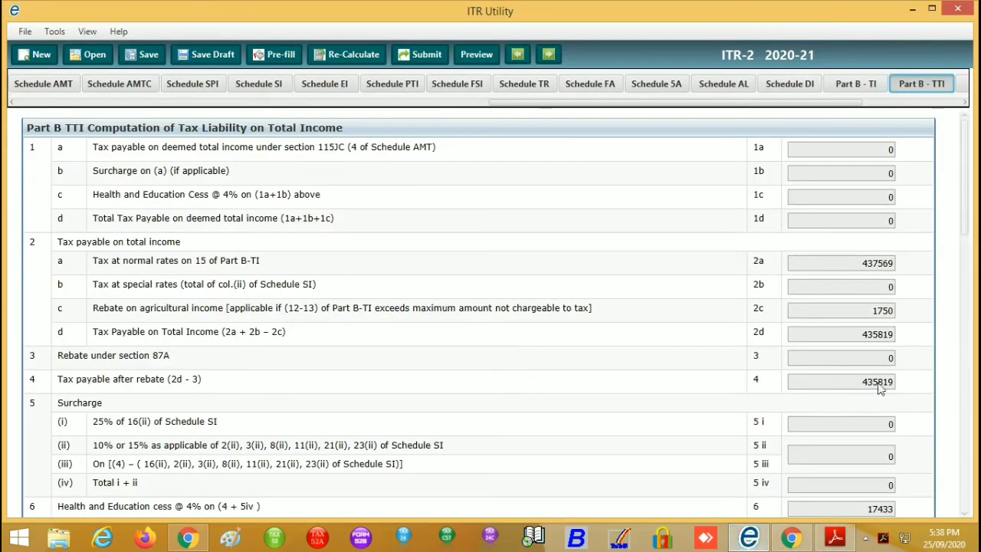
pyautogui.scroll(-3, 889, 440)
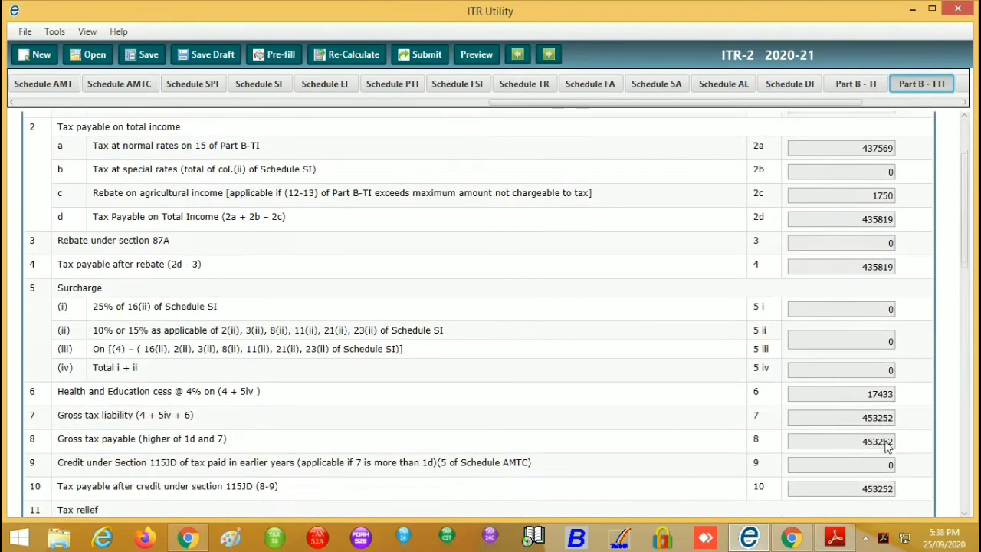
pyautogui.scroll(-1, 877, 434)
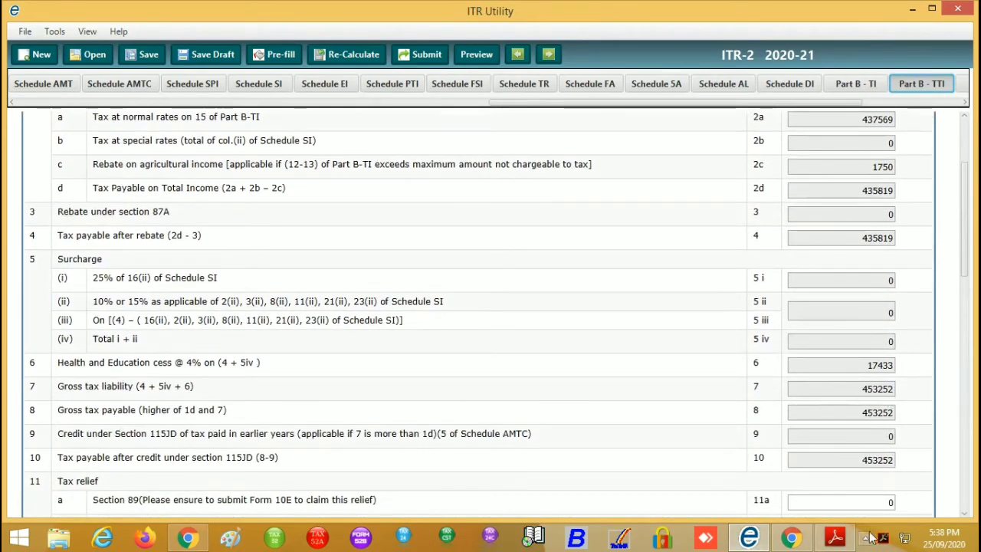
pyautogui.click(835, 538)
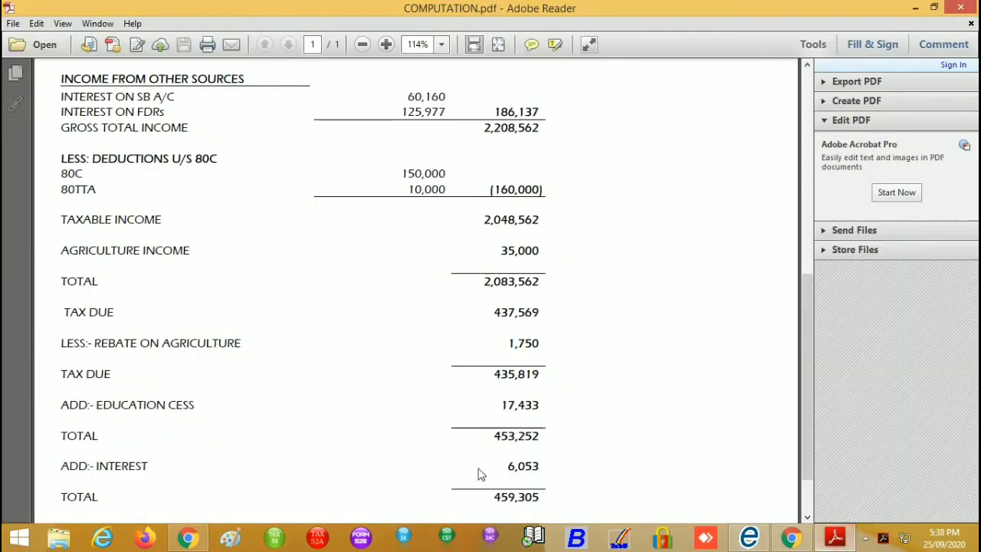
pyautogui.scroll(-2, 477, 470)
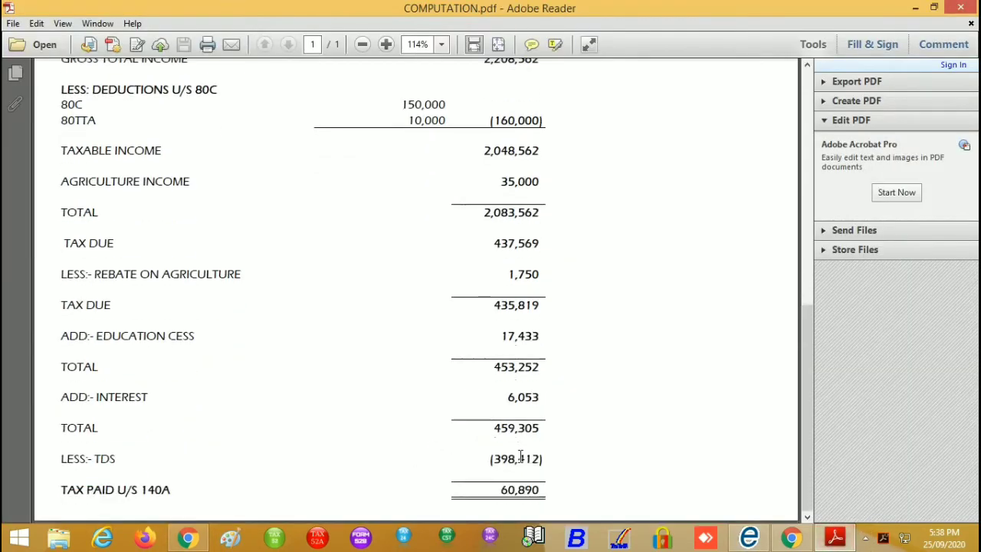
# Verify the interest payable, aggregate liability, TDS and amount payable in Part B - TTI against the computation PDF
pyautogui.click(749, 538)
pyautogui.scroll(-4, 797, 427)
pyautogui.scroll(-3, 797, 427)
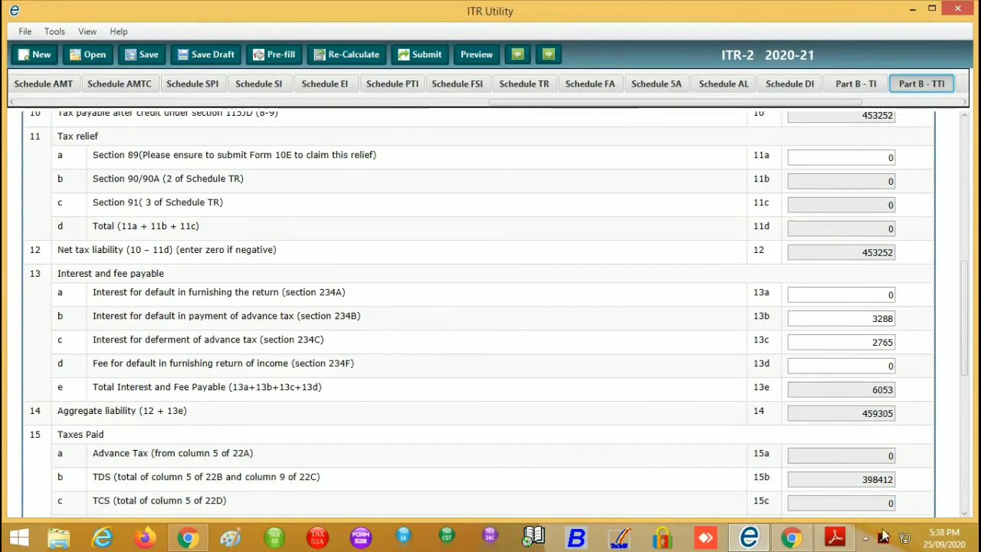
pyautogui.click(835, 536)
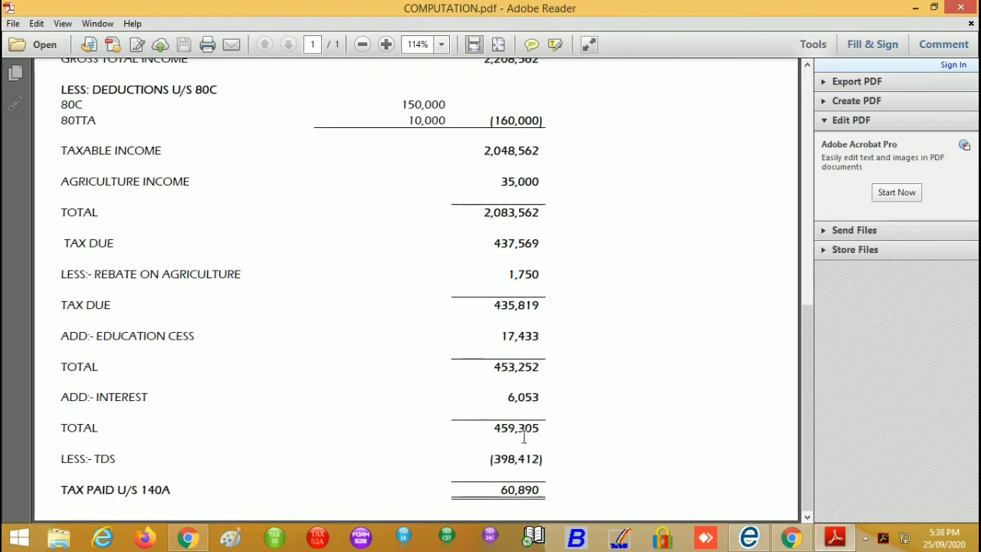
pyautogui.click(749, 536)
pyautogui.scroll(-2, 831, 448)
pyautogui.scroll(-1, 832, 447)
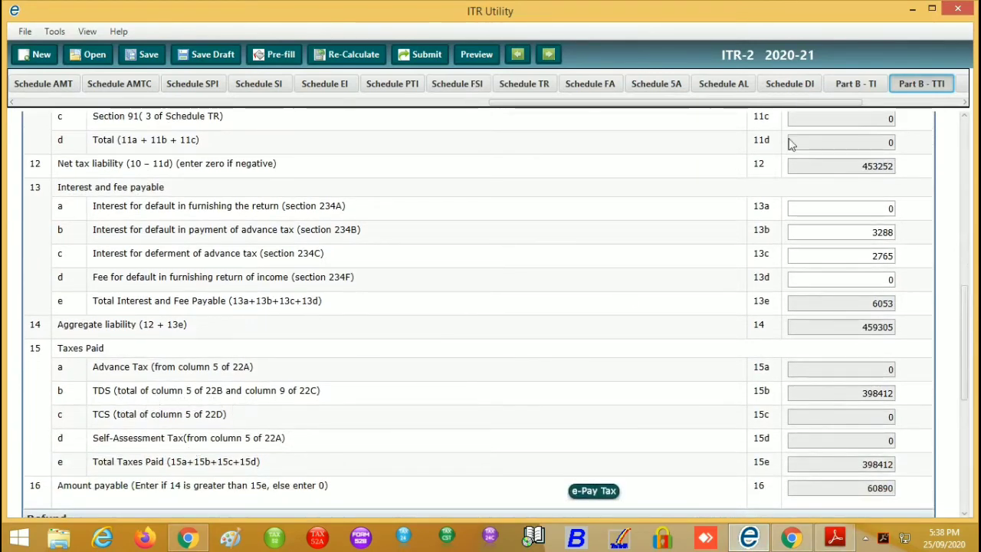
# Review the TDS schedule's salary and non-salary entries, including tax deducted, credit claimed, gross receipt and head of income
pyautogui.moveTo(806, 103); pyautogui.dragTo(886, 100)
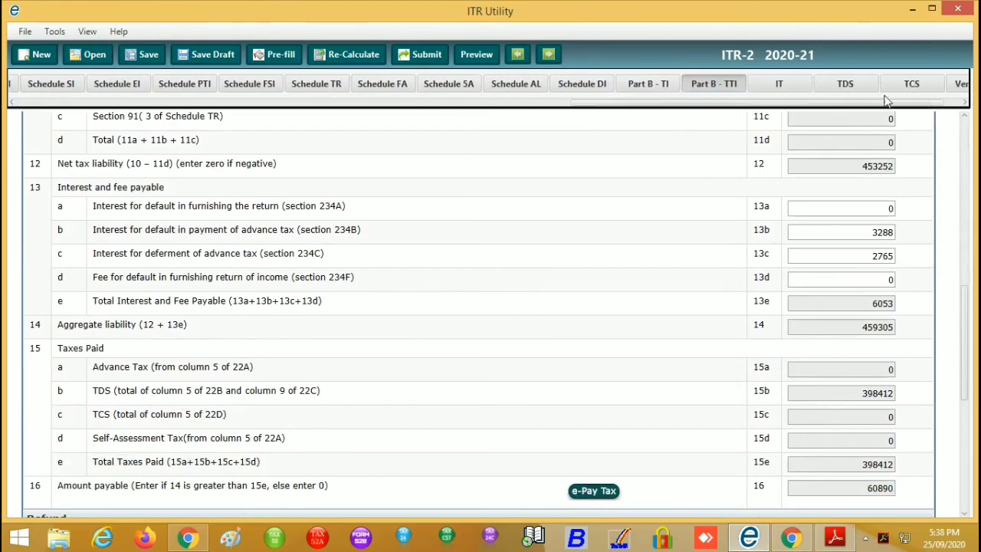
pyautogui.click(850, 84)
pyautogui.scroll(5, 786, 291)
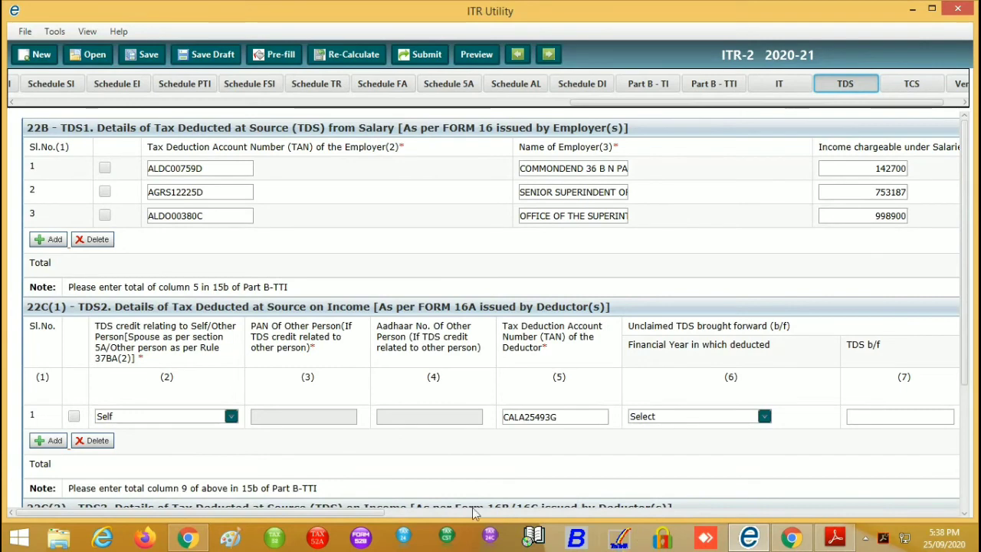
pyautogui.moveTo(373, 512); pyautogui.dragTo(548, 515)
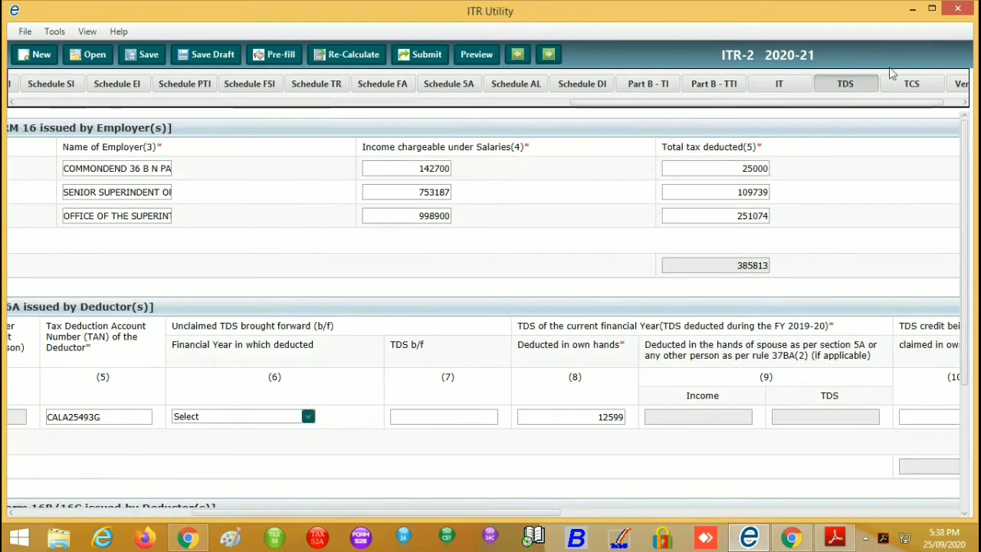
pyautogui.scroll(-2, 536, 306)
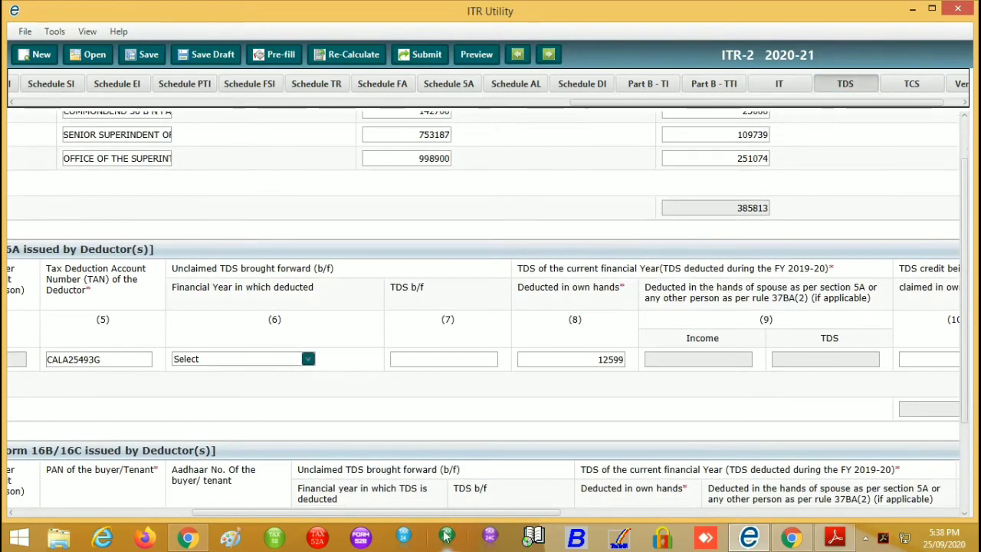
pyautogui.moveTo(440, 512); pyautogui.dragTo(744, 488)
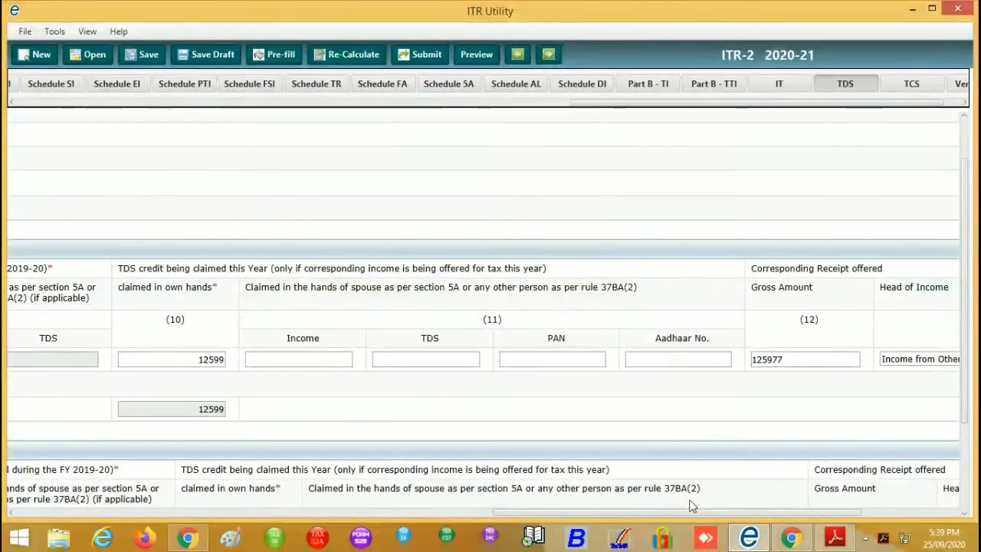
pyautogui.moveTo(664, 513); pyautogui.dragTo(718, 516)
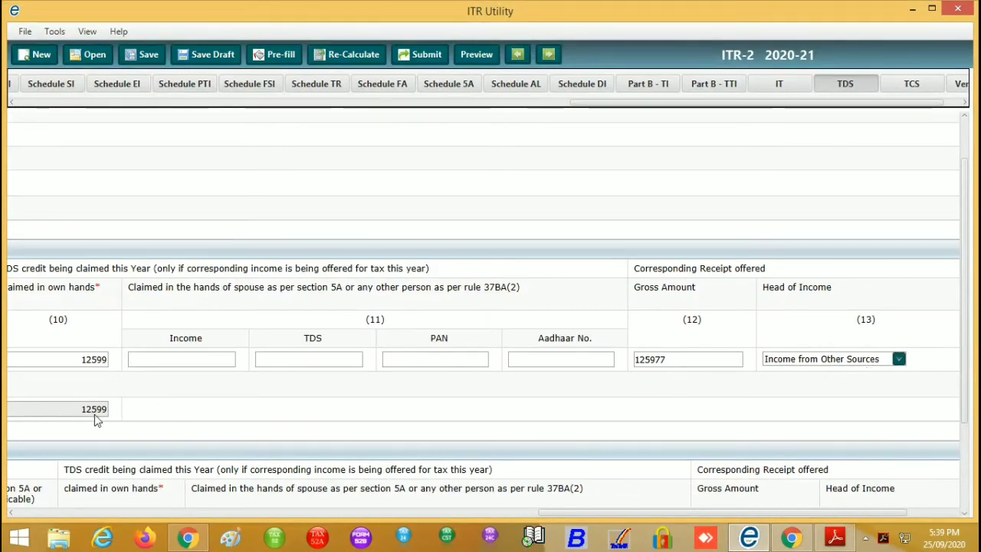
pyautogui.moveTo(646, 515); pyautogui.dragTo(442, 515)
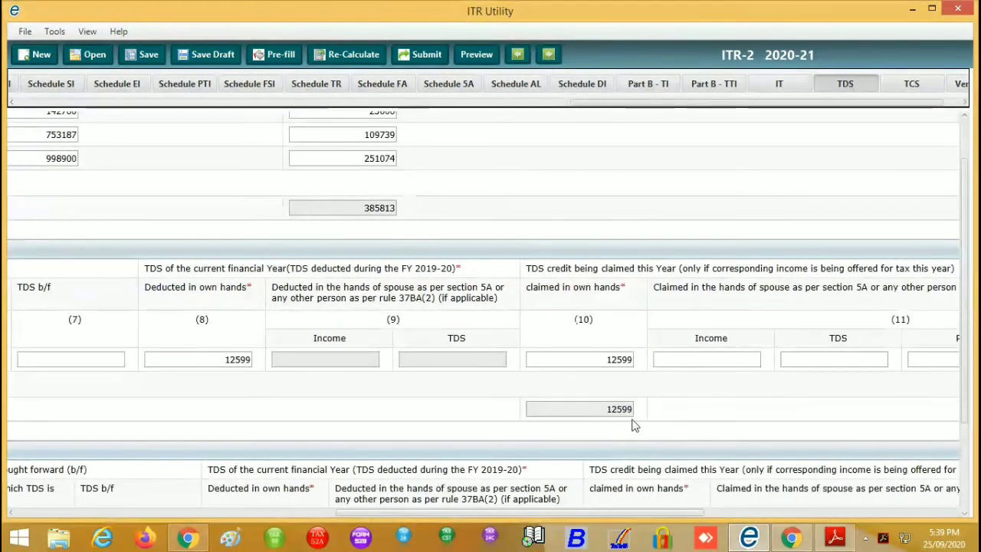
# Start the e-payment for the amount payable in Part B - TTI and acknowledge the notice about entering challan details in Schedule IT
pyautogui.click(724, 83)
pyautogui.scroll(-10, 839, 347)
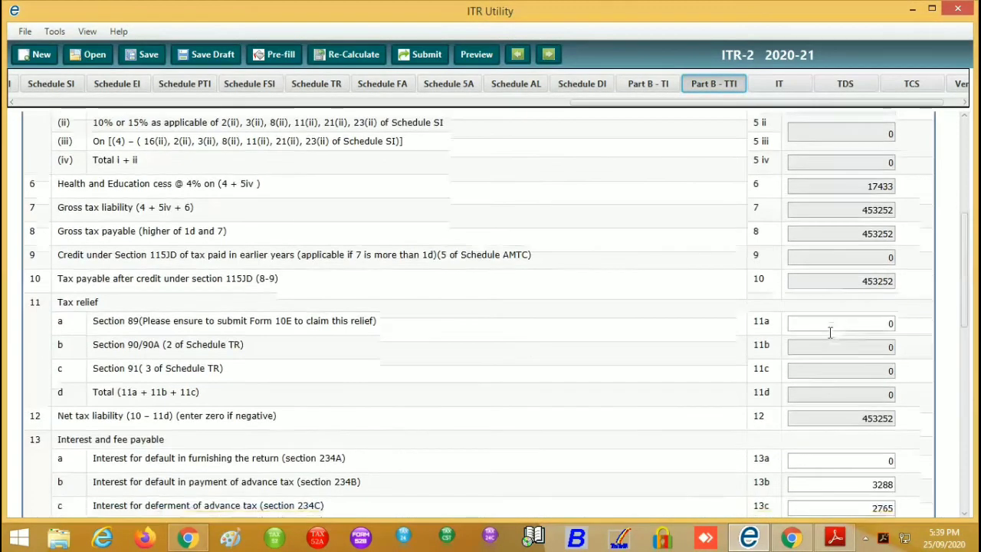
pyautogui.scroll(-4, 843, 406)
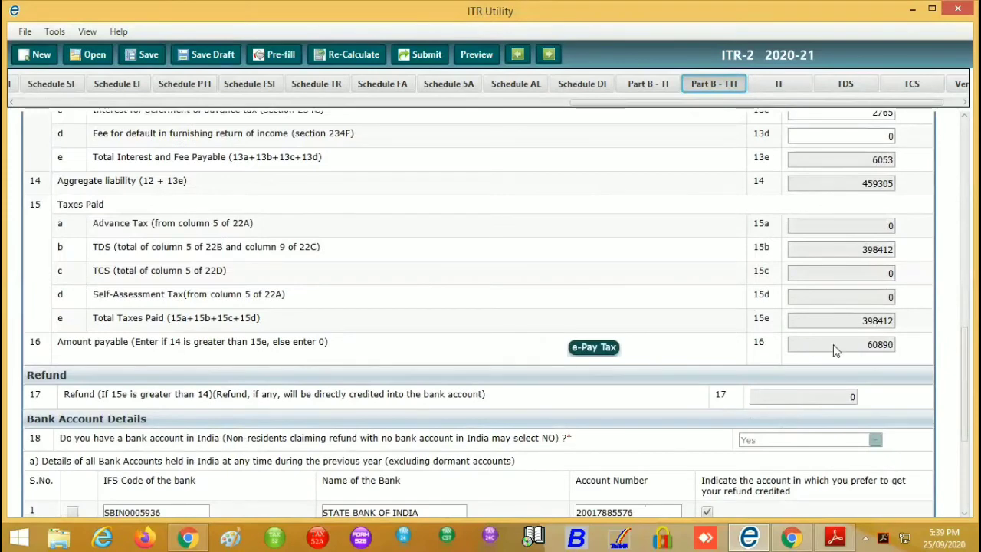
pyautogui.scroll(2, 833, 344)
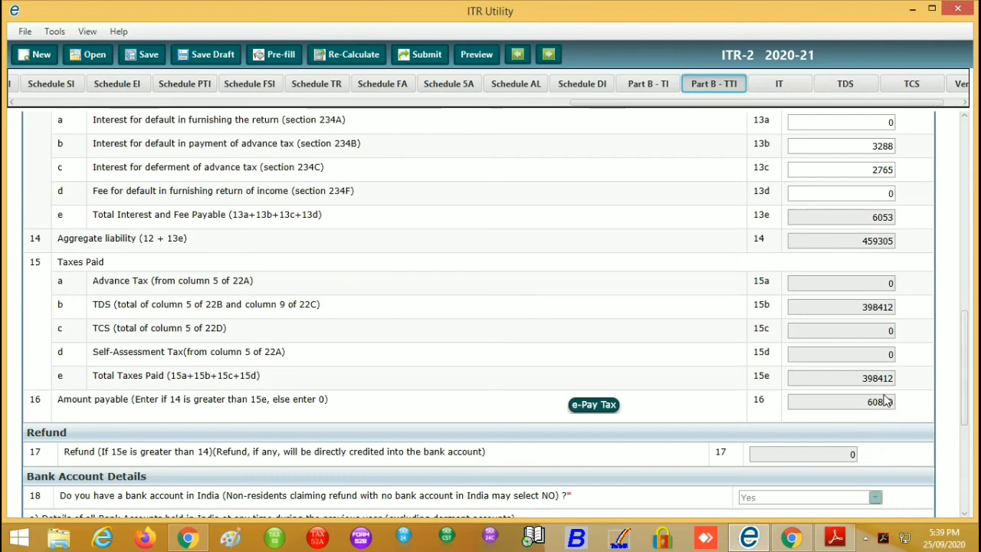
pyautogui.click(605, 405)
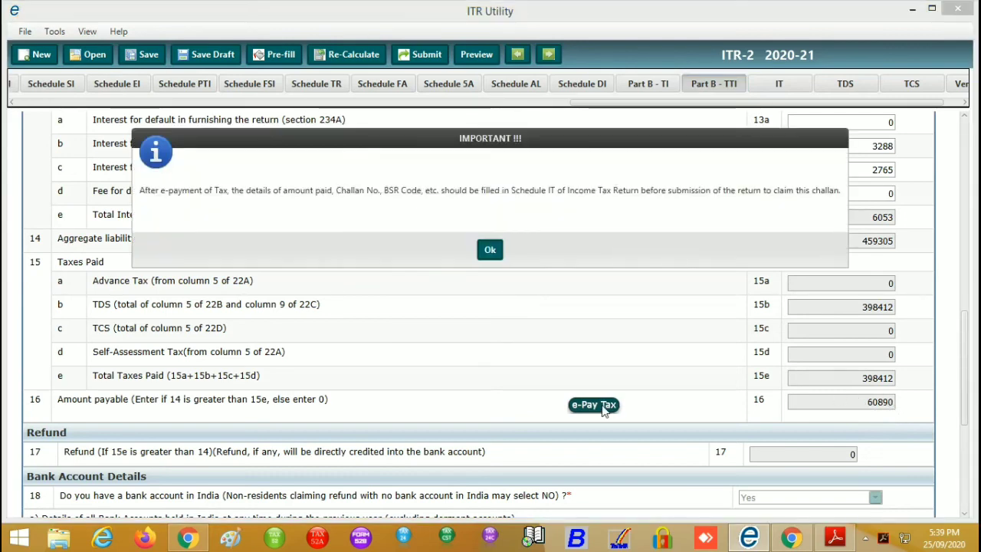
pyautogui.click(488, 249)
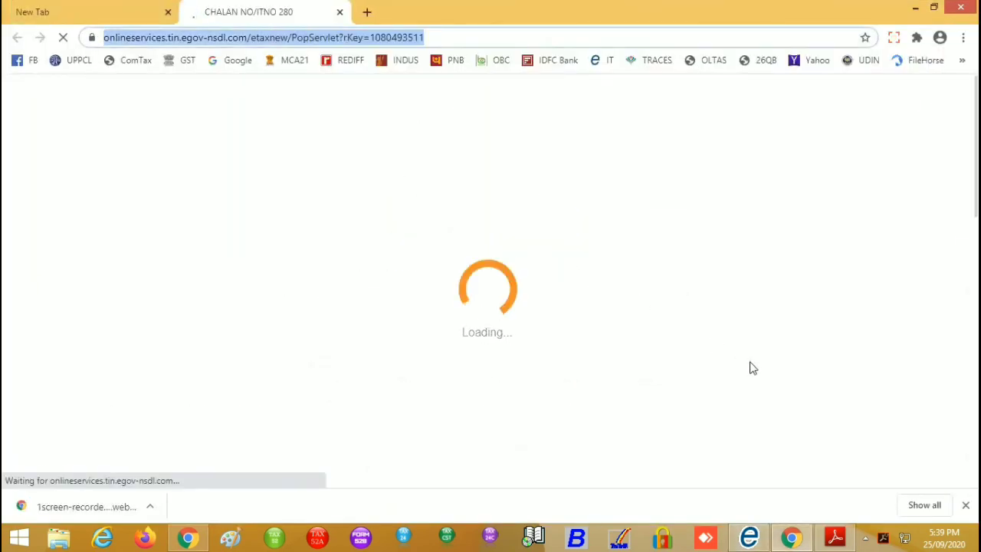
# Review the Challan 280 form in Chrome, including type of payment, payment mode, assessment year, address details, total amount and captcha section
pyautogui.scroll(-1, 502, 348)
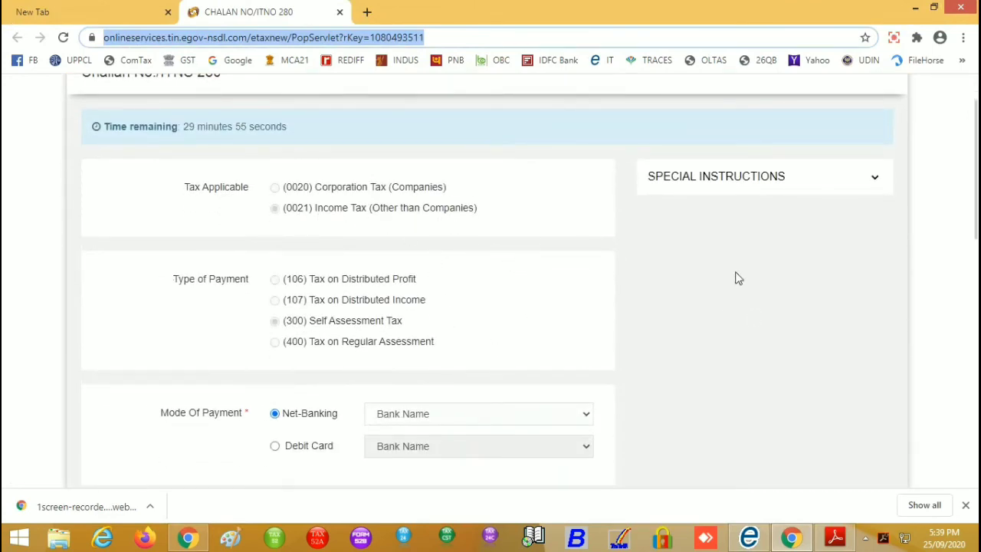
pyautogui.scroll(-2, 543, 267)
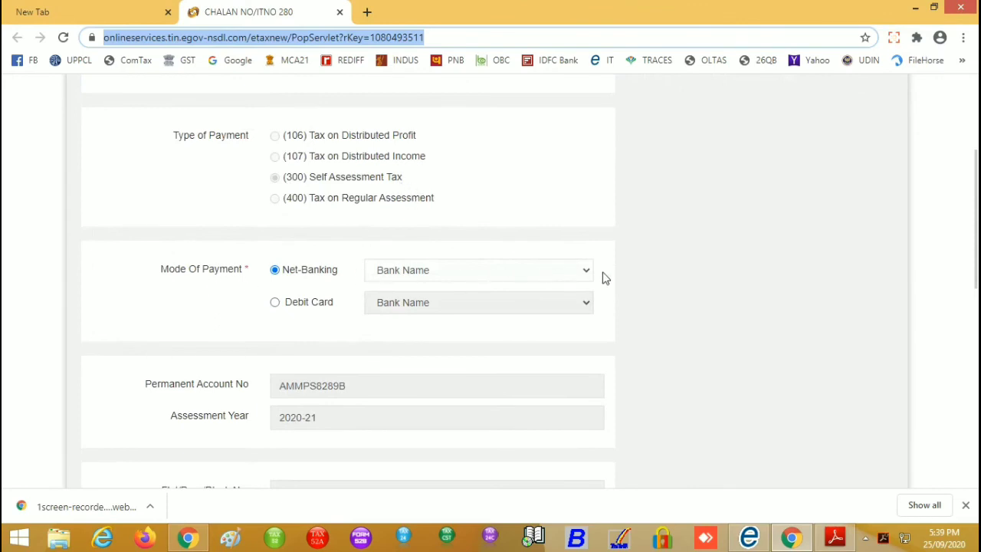
pyautogui.scroll(-1, 403, 274)
pyautogui.scroll(-1, 404, 274)
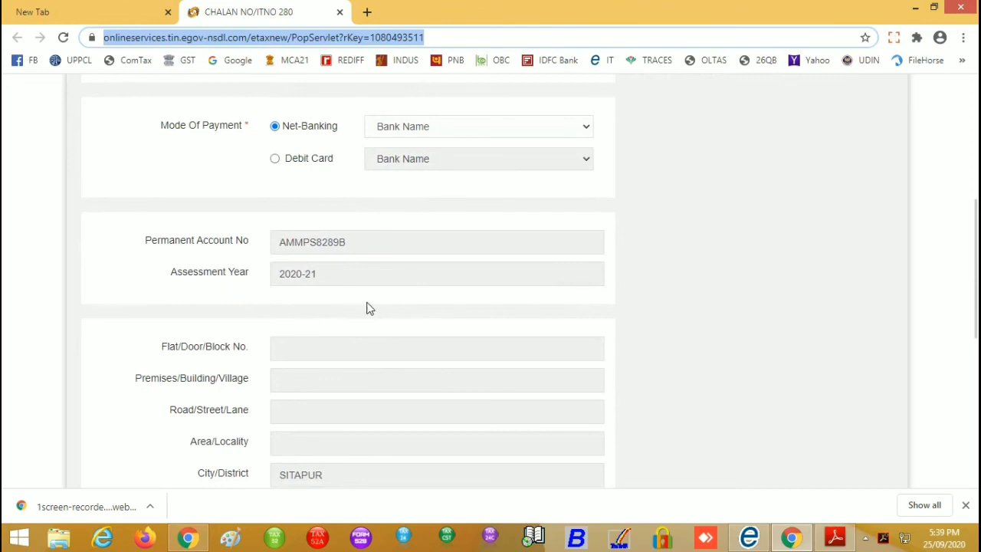
pyautogui.scroll(-1, 366, 308)
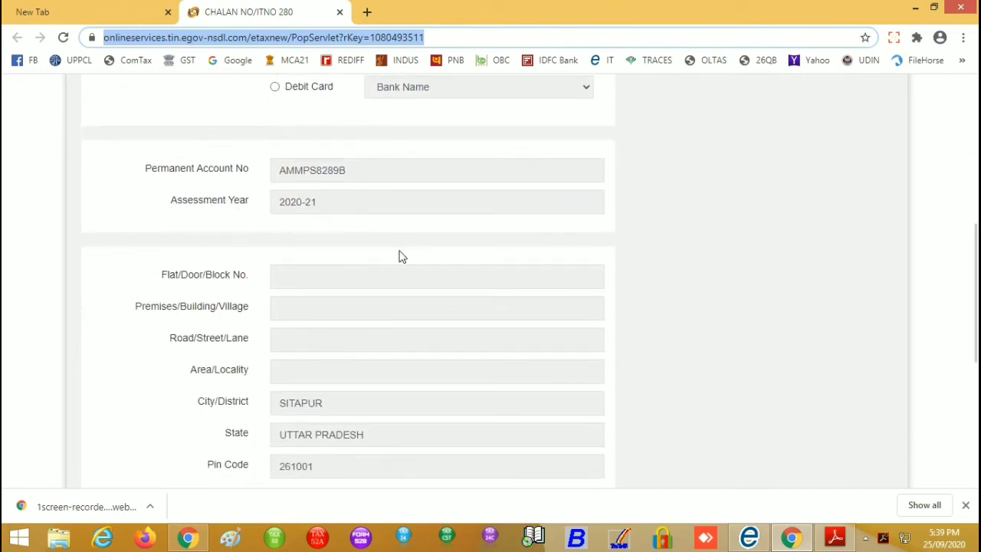
pyautogui.scroll(-2, 398, 257)
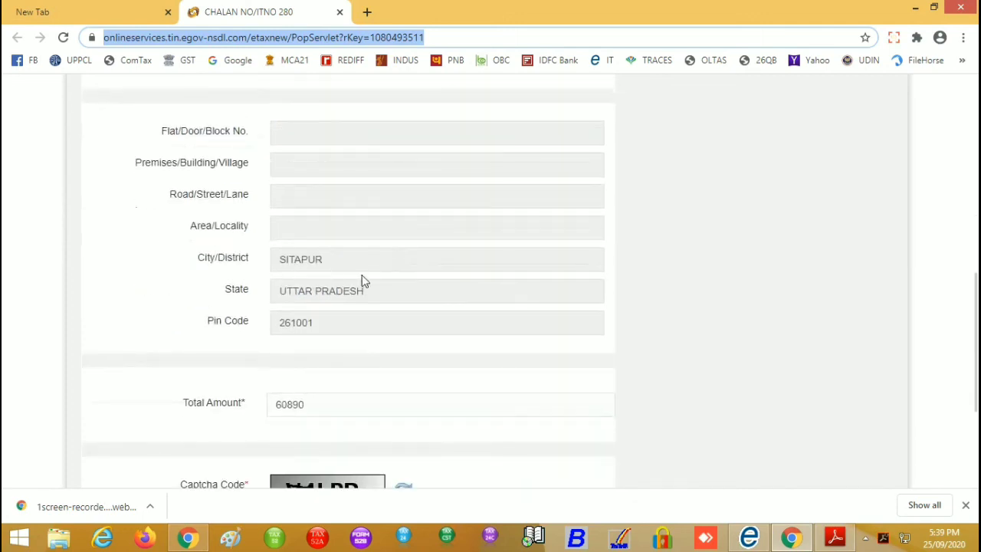
pyautogui.scroll(-2, 363, 281)
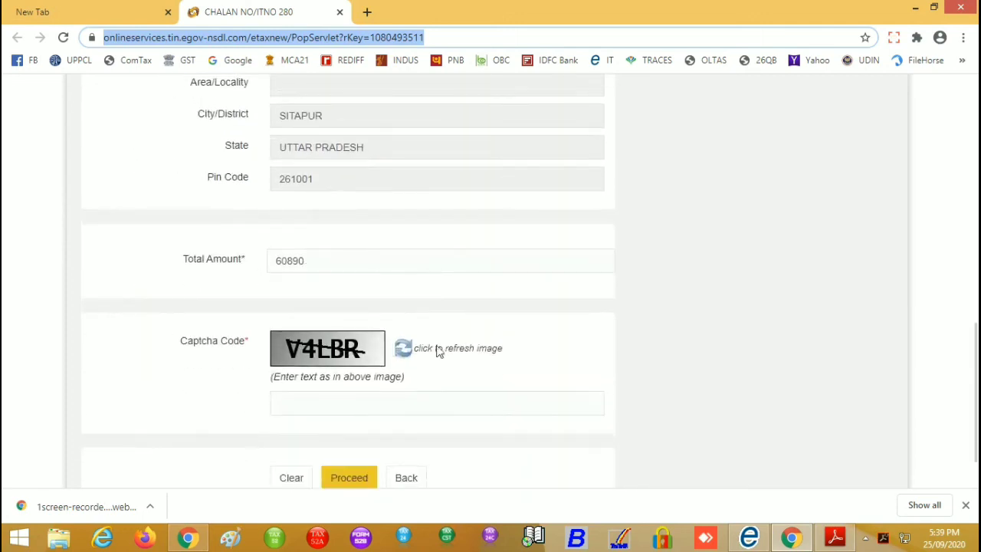
pyautogui.scroll(-1, 394, 417)
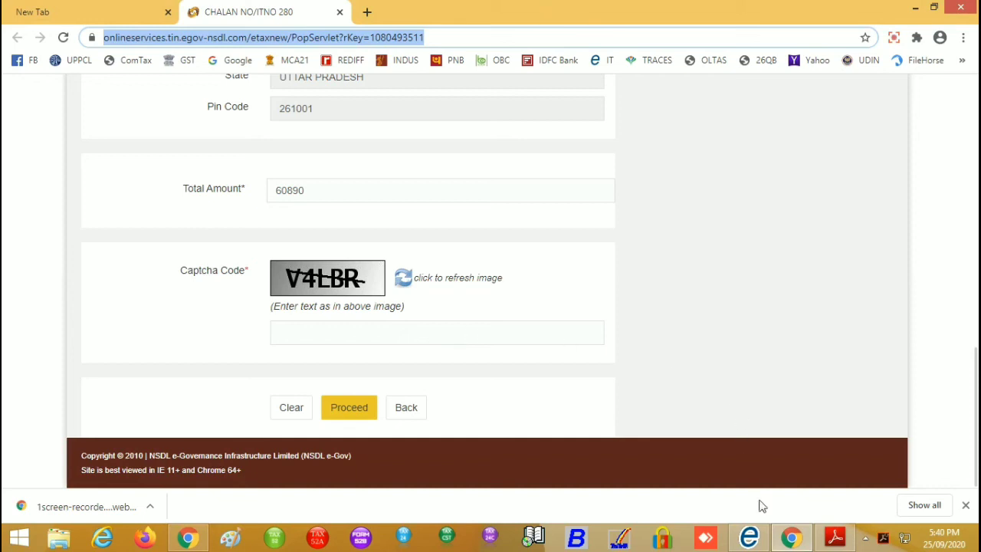
pyautogui.moveTo(756, 543)
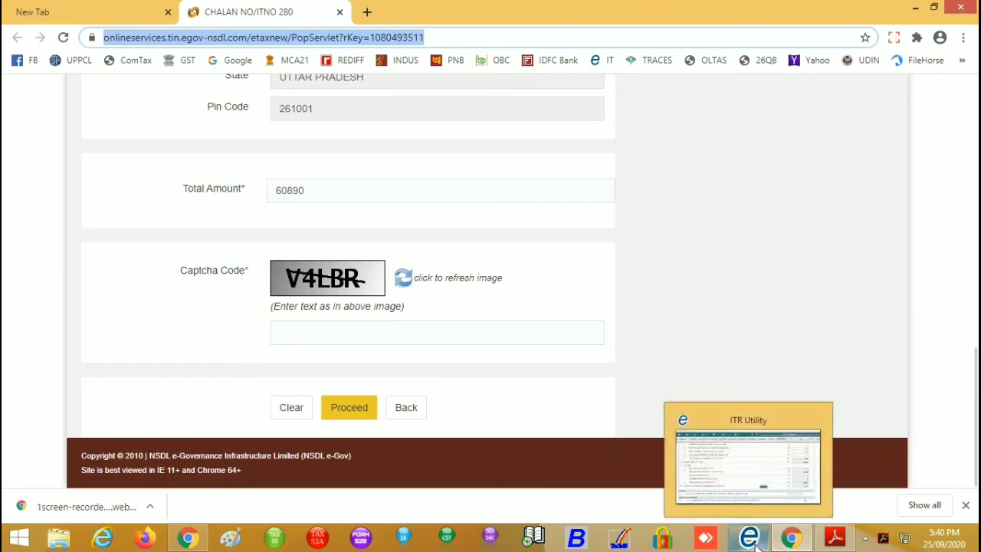
pyautogui.click(793, 543)
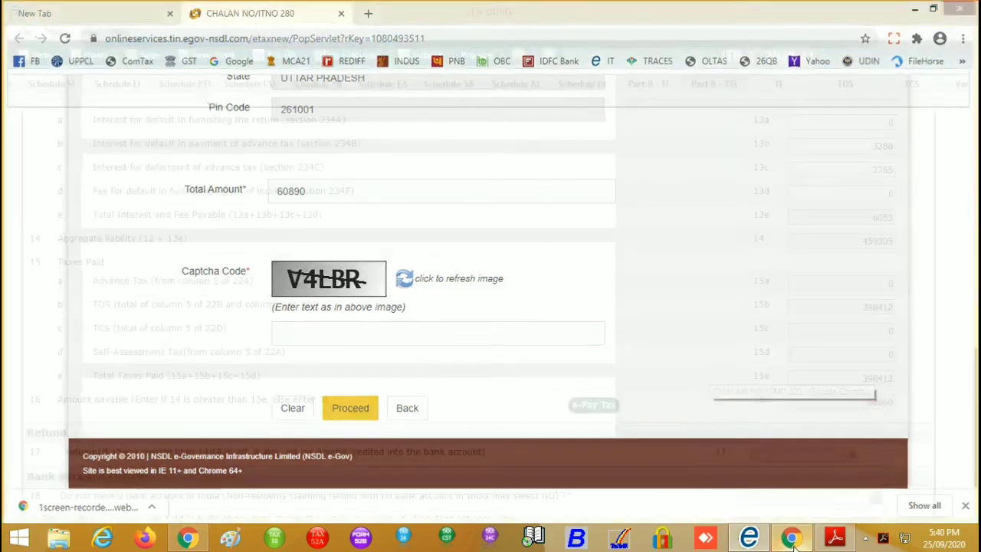